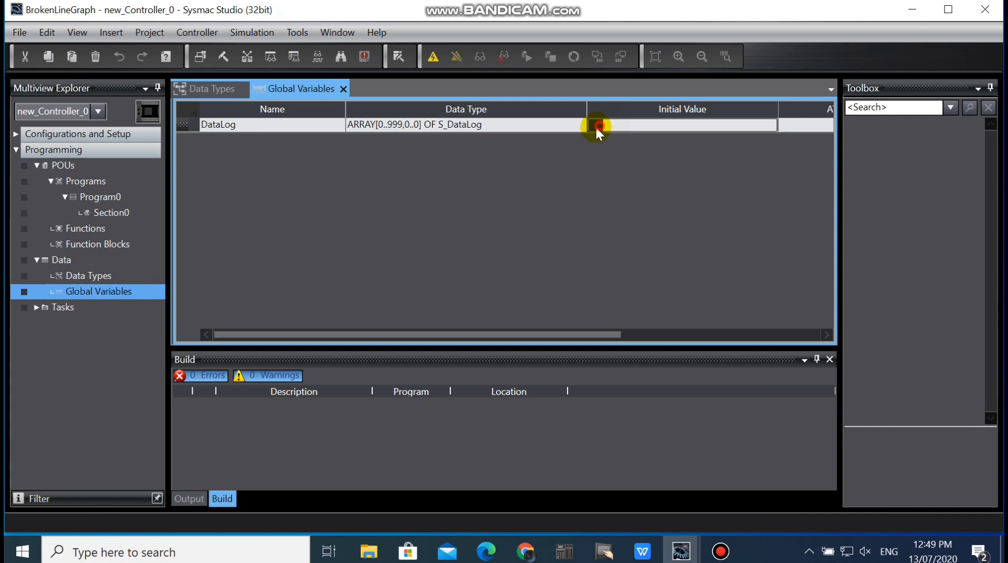
Step: Open the initial value table of the DataLog variable and widen the Speed, Position and PressForce columns
{"action": "left_click", "coordinate": [597, 125]}
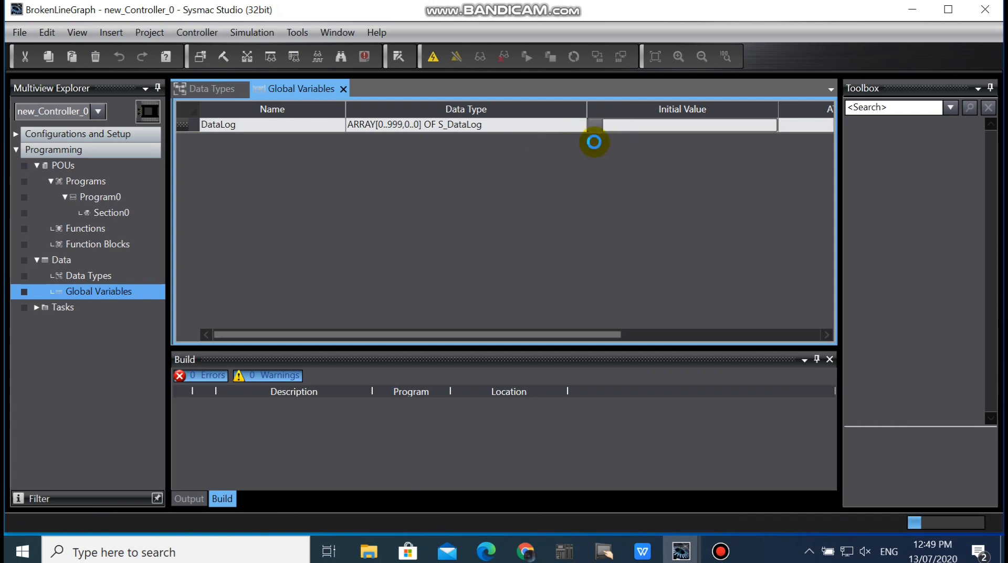
{"action": "double_click", "coordinate": [649, 129]}
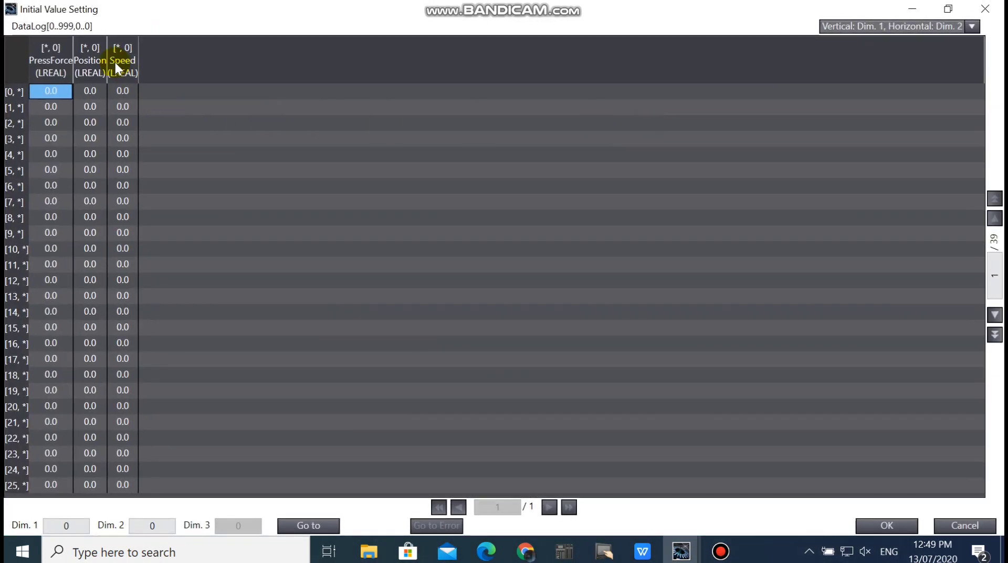
{"action": "left_click_drag", "start_coordinate": [134, 51], "coordinate": [424, 55]}
{"action": "left_click_drag", "start_coordinate": [106, 47], "coordinate": [245, 55]}
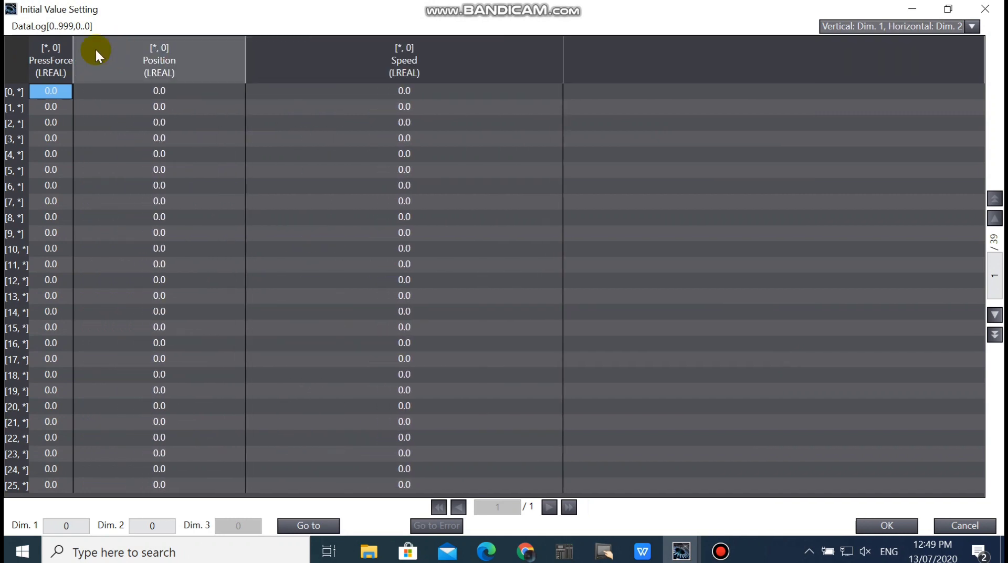
{"action": "left_click_drag", "start_coordinate": [68, 48], "coordinate": [207, 59]}
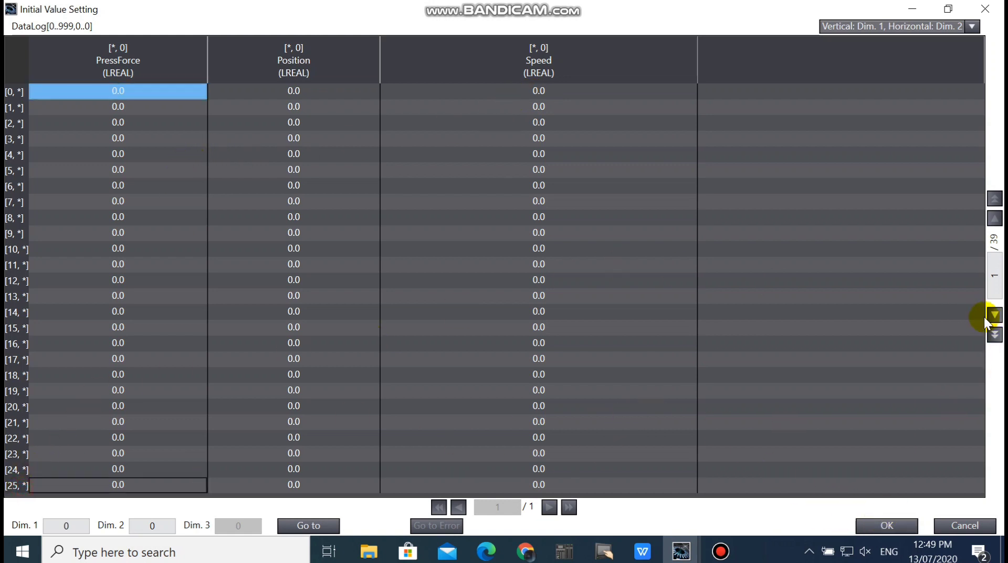
Step: Examine the DataLog initial value table page by page through to its last array elements
{"action": "left_click", "coordinate": [995, 335]}
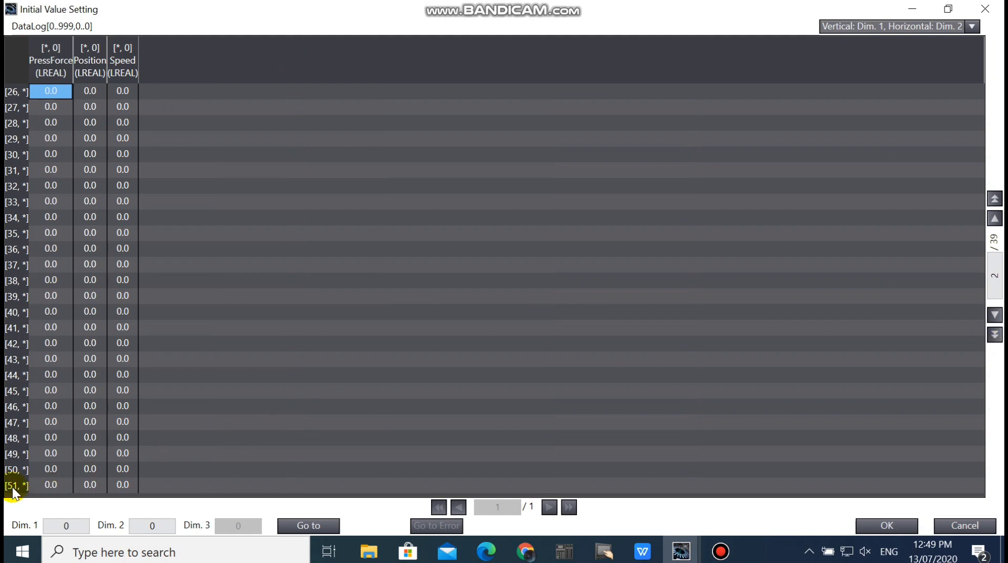
{"action": "left_click", "coordinate": [995, 335]}
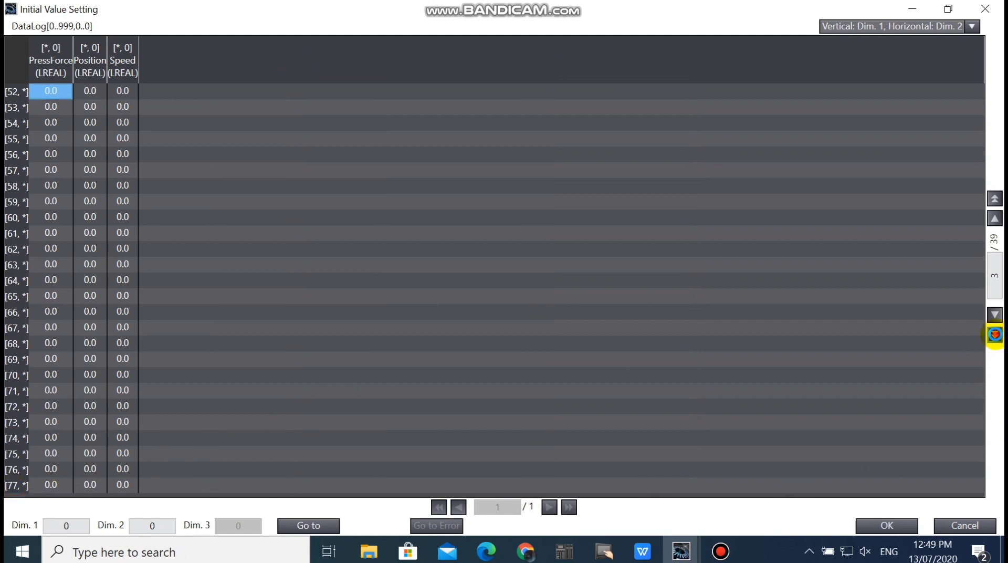
{"action": "left_click", "coordinate": [995, 335]}
{"action": "left_click", "coordinate": [995, 335]}
{"action": "left_click", "coordinate": [995, 335]}
{"action": "left_click", "coordinate": [995, 335]}
{"action": "left_click", "coordinate": [995, 335]}
{"action": "left_click", "coordinate": [995, 335]}
{"action": "left_click", "coordinate": [996, 337]}
{"action": "left_click", "coordinate": [997, 341]}
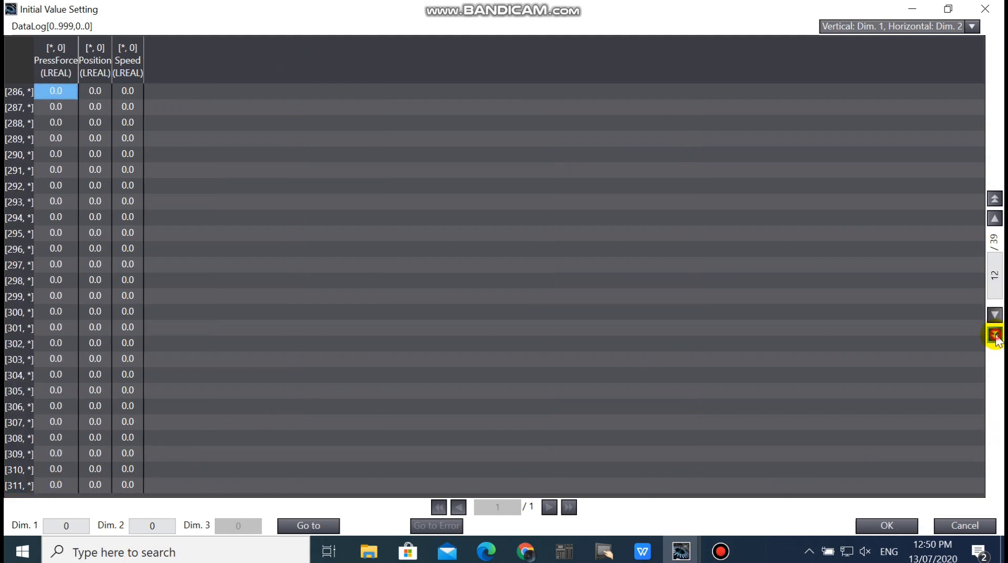
{"action": "left_click", "coordinate": [996, 337]}
{"action": "left_click", "coordinate": [996, 337]}
{"action": "left_click", "coordinate": [996, 337]}
{"action": "left_click", "coordinate": [996, 337]}
{"action": "left_click", "coordinate": [996, 337]}
{"action": "left_click", "coordinate": [996, 337]}
{"action": "left_click", "coordinate": [996, 338]}
{"action": "left_click", "coordinate": [996, 337]}
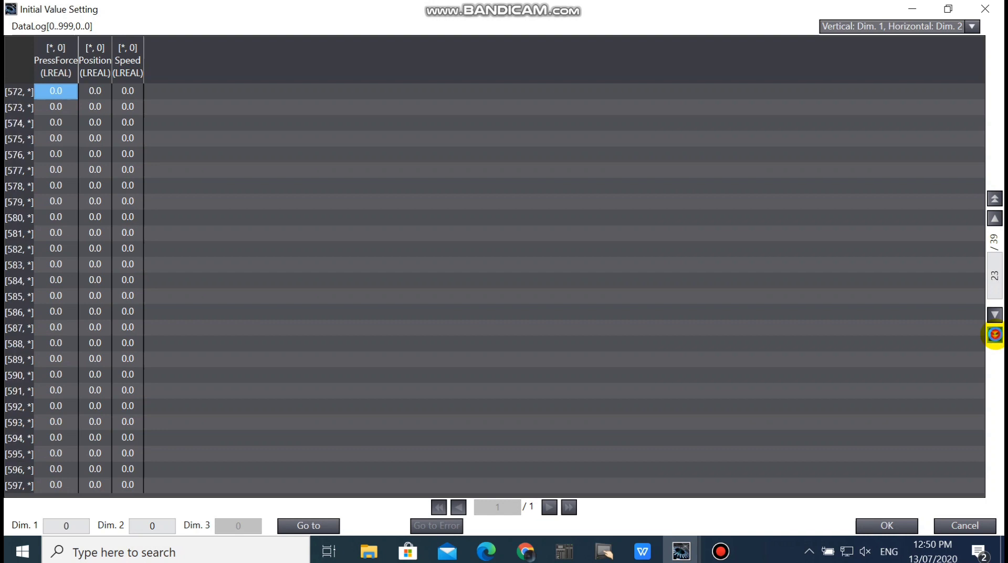
{"action": "left_click", "coordinate": [995, 335]}
{"action": "left_click", "coordinate": [995, 335]}
{"action": "left_click", "coordinate": [995, 334]}
{"action": "left_click", "coordinate": [995, 335]}
{"action": "left_click", "coordinate": [995, 335]}
{"action": "left_click", "coordinate": [995, 335]}
{"action": "left_click", "coordinate": [995, 335]}
{"action": "left_click", "coordinate": [995, 335]}
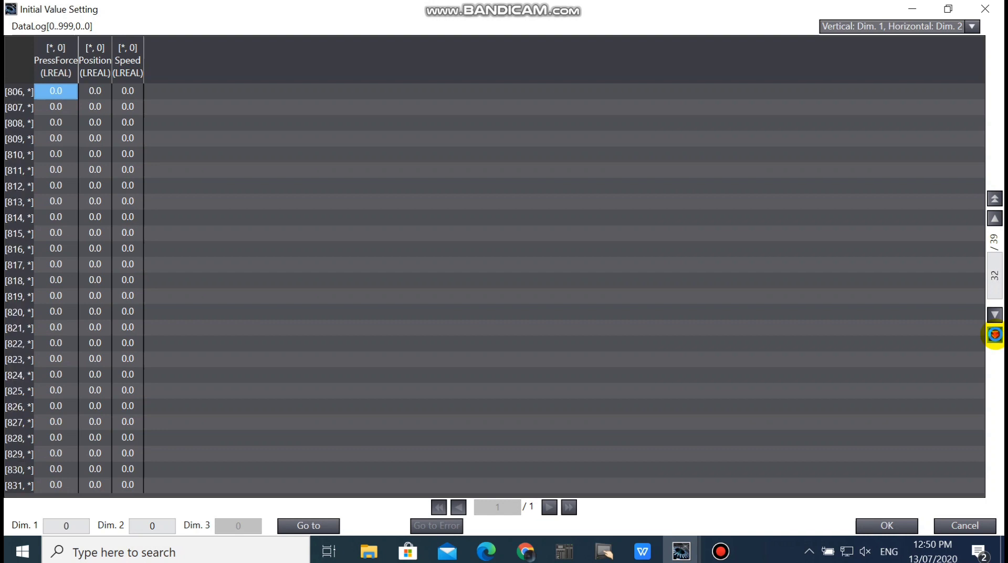
{"action": "left_click", "coordinate": [995, 335]}
{"action": "left_click", "coordinate": [994, 335]}
{"action": "left_click", "coordinate": [995, 335]}
{"action": "left_click", "coordinate": [995, 335]}
{"action": "left_click", "coordinate": [995, 335]}
{"action": "left_click", "coordinate": [995, 335]}
{"action": "left_click", "coordinate": [995, 335]}
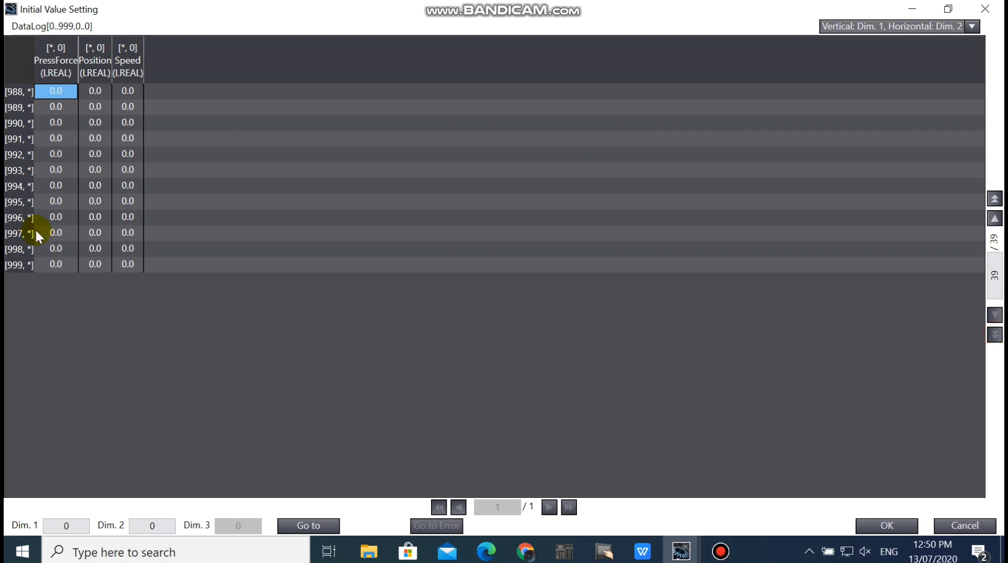
Step: Accept the default initial values for all DataLog elements and check the controller programs for errors
{"action": "left_click", "coordinate": [18, 264]}
{"action": "left_click", "coordinate": [895, 527]}
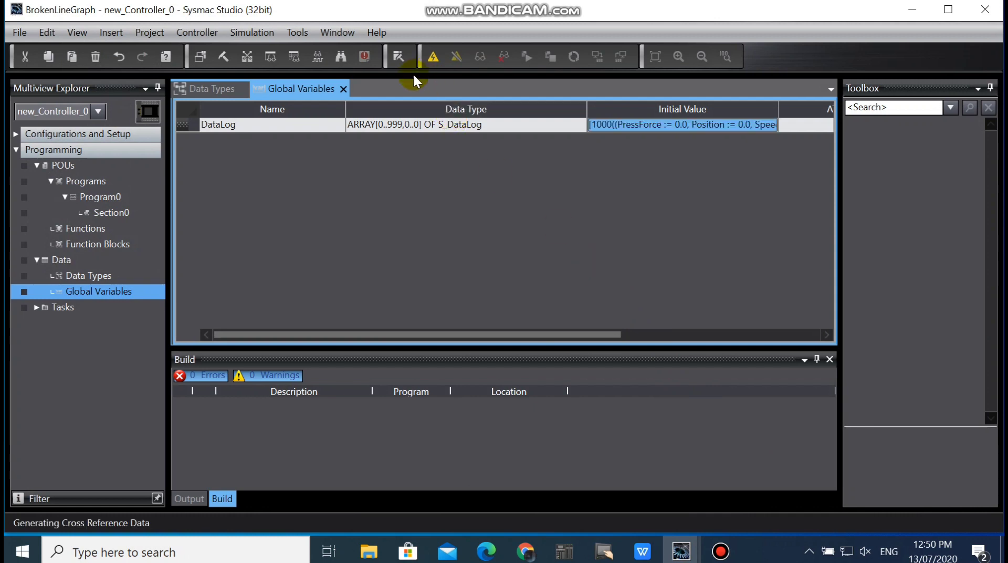
{"action": "left_click", "coordinate": [398, 56]}
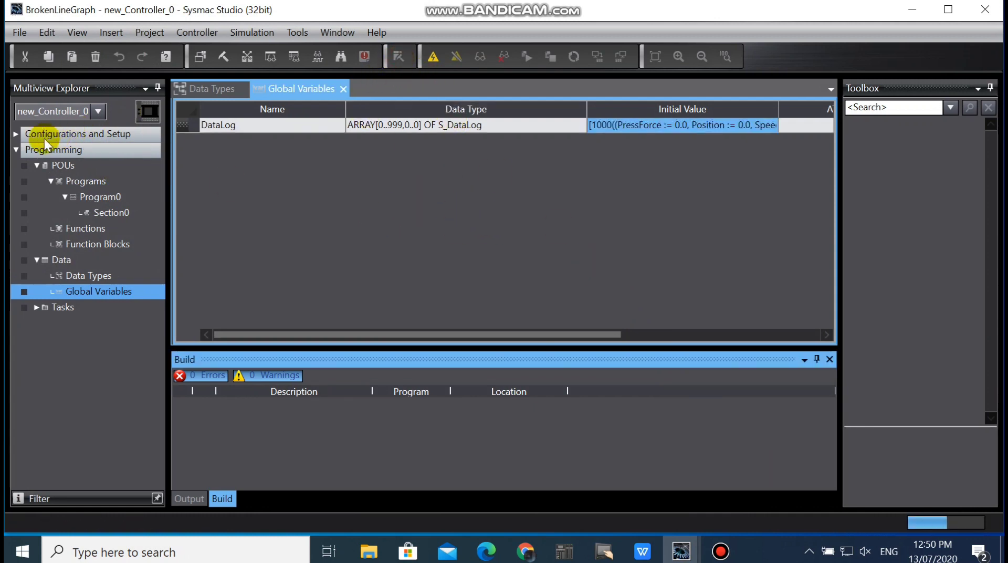
Step: Add an NA5 HMI device to the project, model 7W001□, version 1.11
{"action": "left_click", "coordinate": [112, 32]}
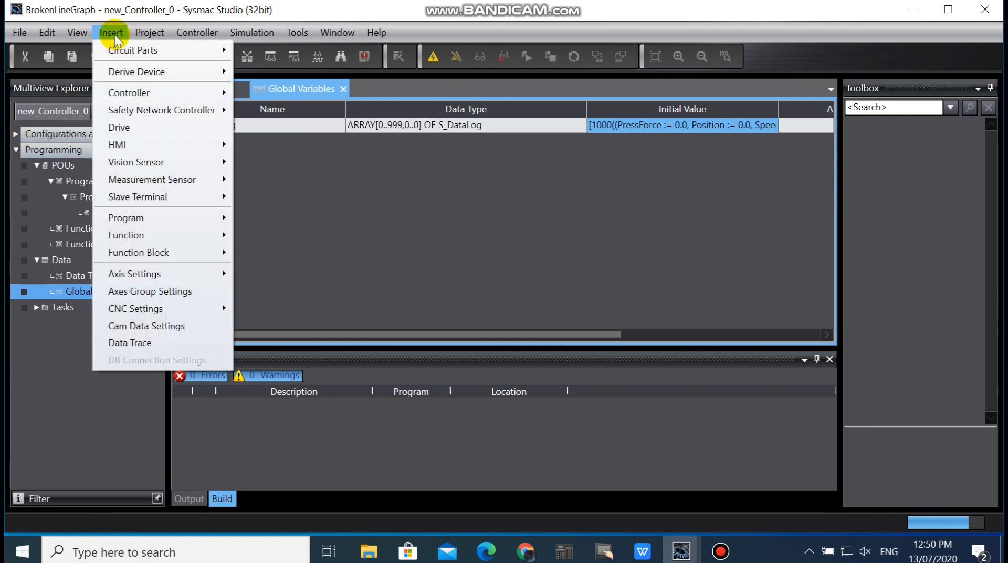
{"action": "mouse_move", "coordinate": [140, 145]}
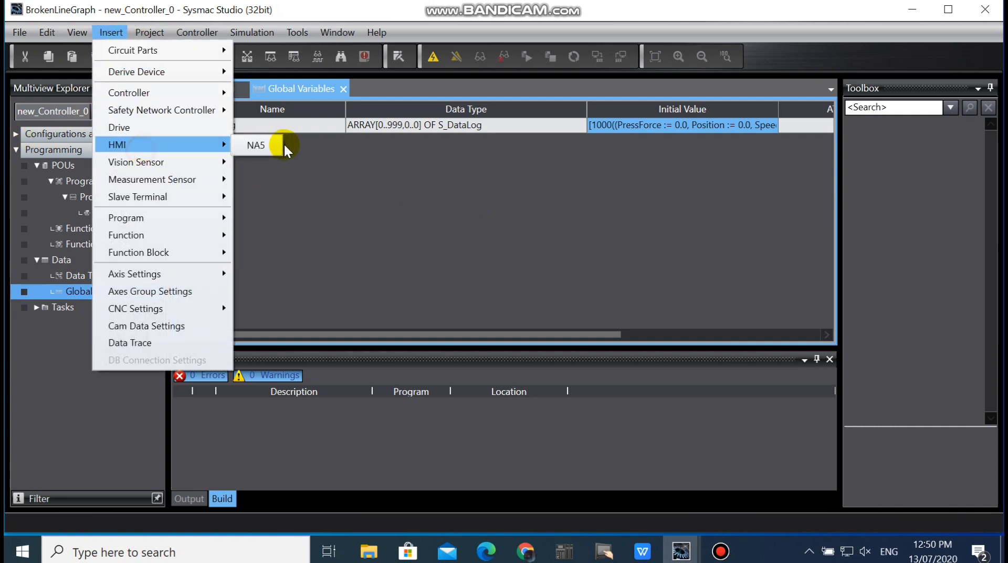
{"action": "left_click", "coordinate": [253, 147]}
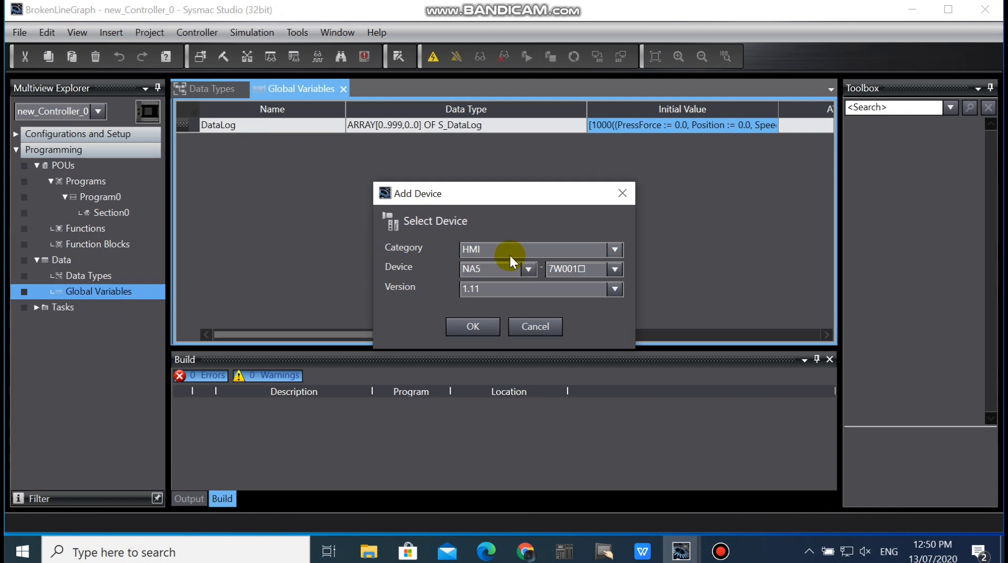
{"action": "left_click", "coordinate": [475, 325]}
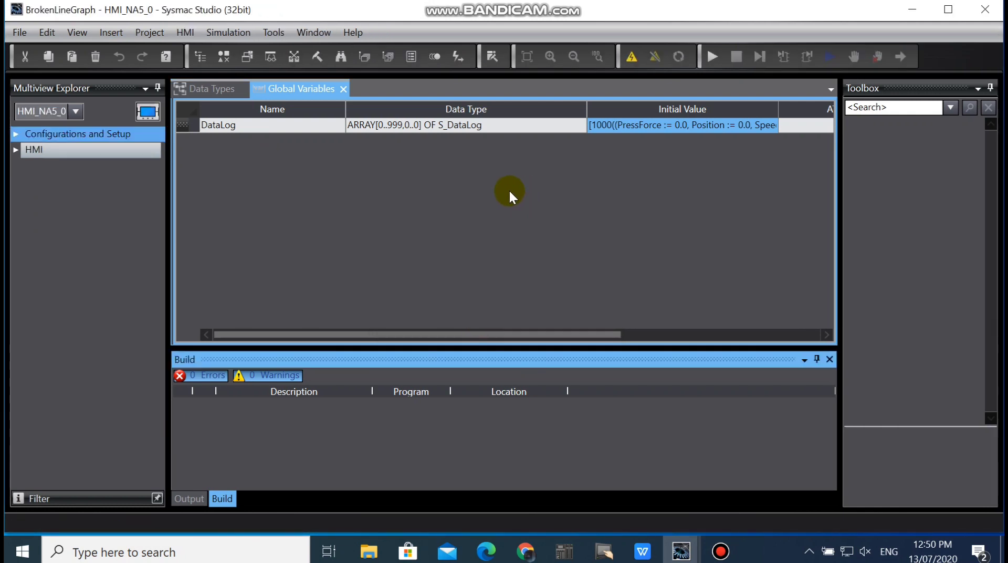
Step: Open the HMI's variable mapping and expand the user variables of new_Controller_0
{"action": "double_click", "coordinate": [25, 150]}
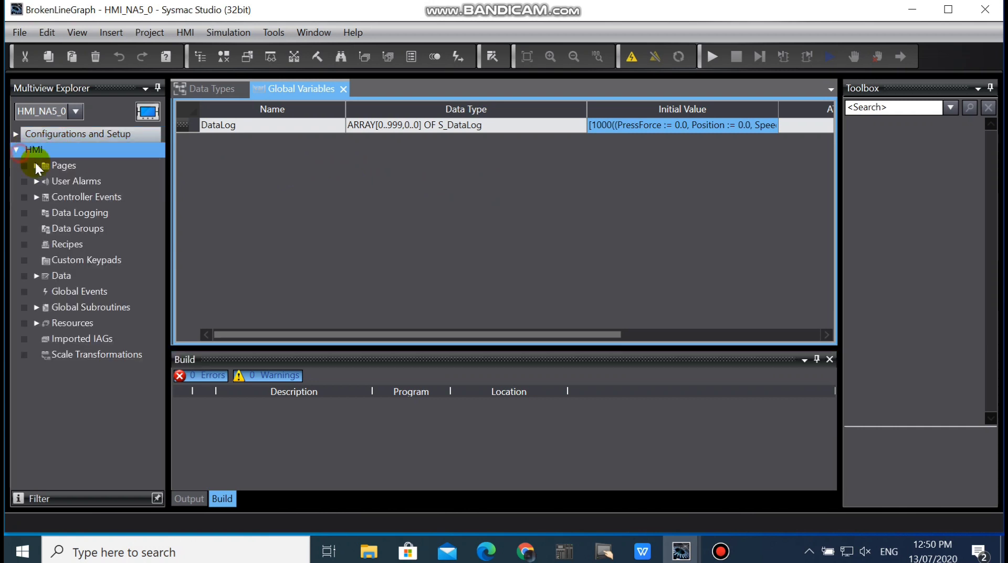
{"action": "left_click", "coordinate": [37, 166]}
{"action": "left_click", "coordinate": [17, 134]}
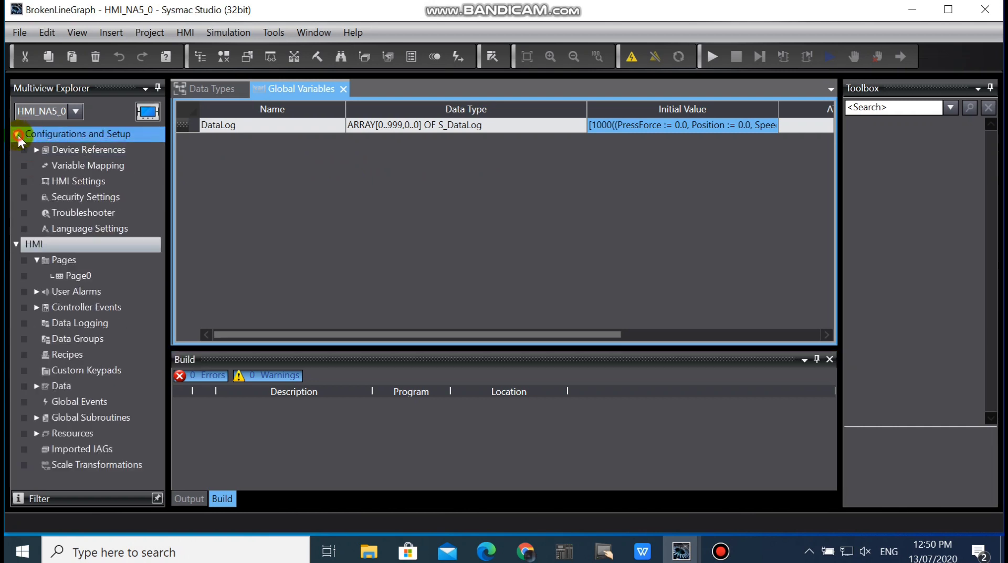
{"action": "double_click", "coordinate": [74, 165]}
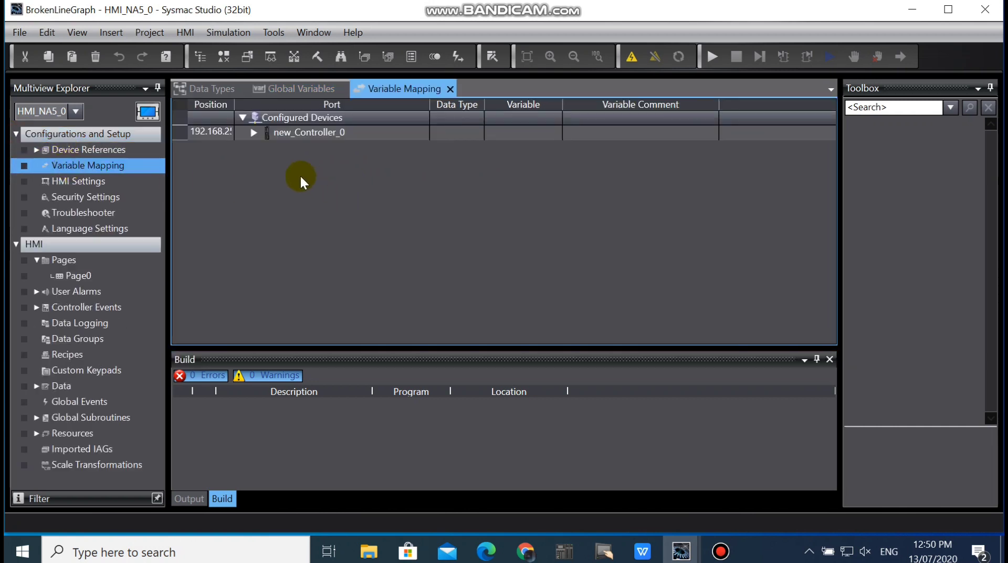
{"action": "left_click", "coordinate": [255, 134]}
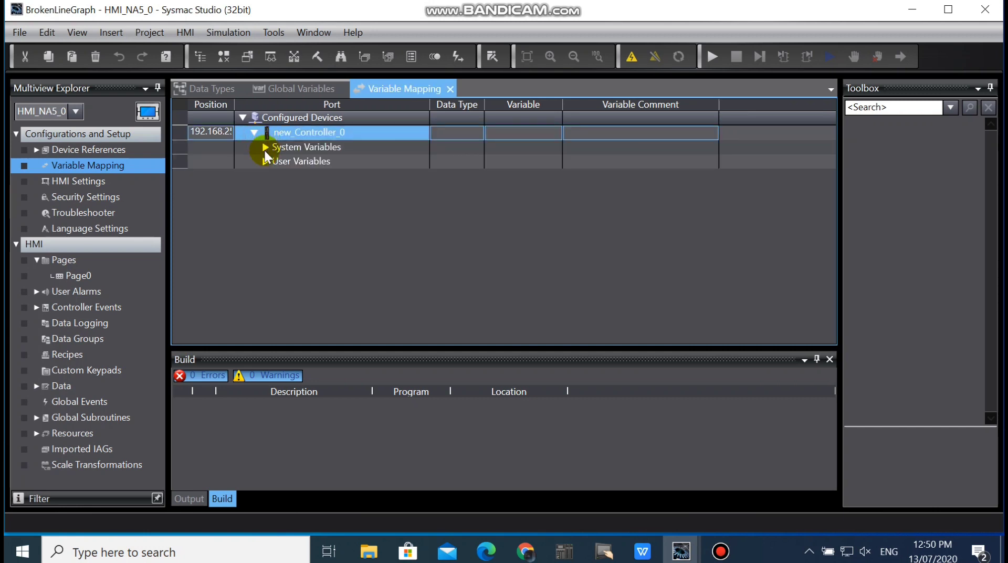
{"action": "left_click", "coordinate": [266, 160]}
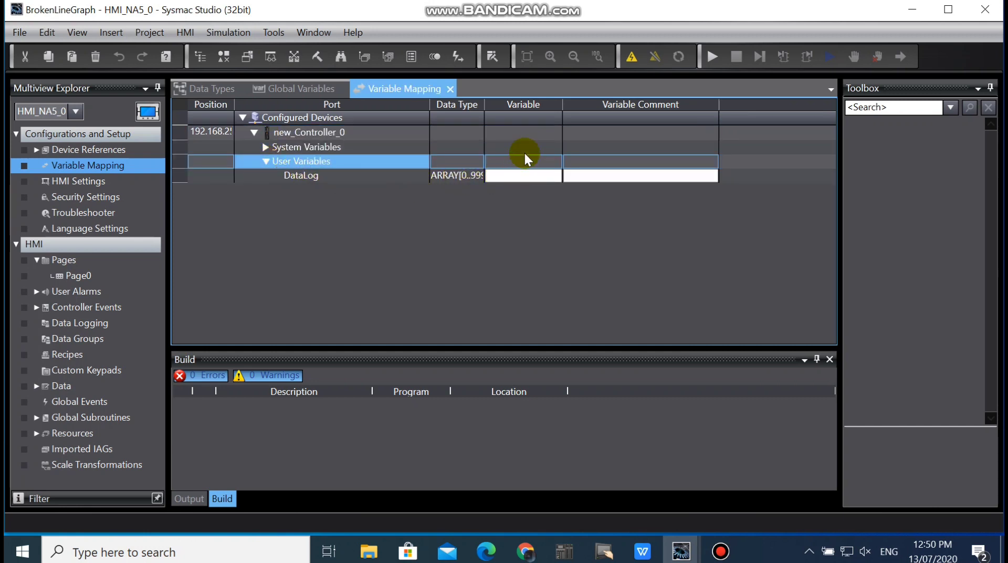
Step: Widen the Data Type and Variable columns and map the controller's DataLog array to an HMI variable named DataLog
{"action": "left_click_drag", "start_coordinate": [485, 109], "coordinate": [604, 117]}
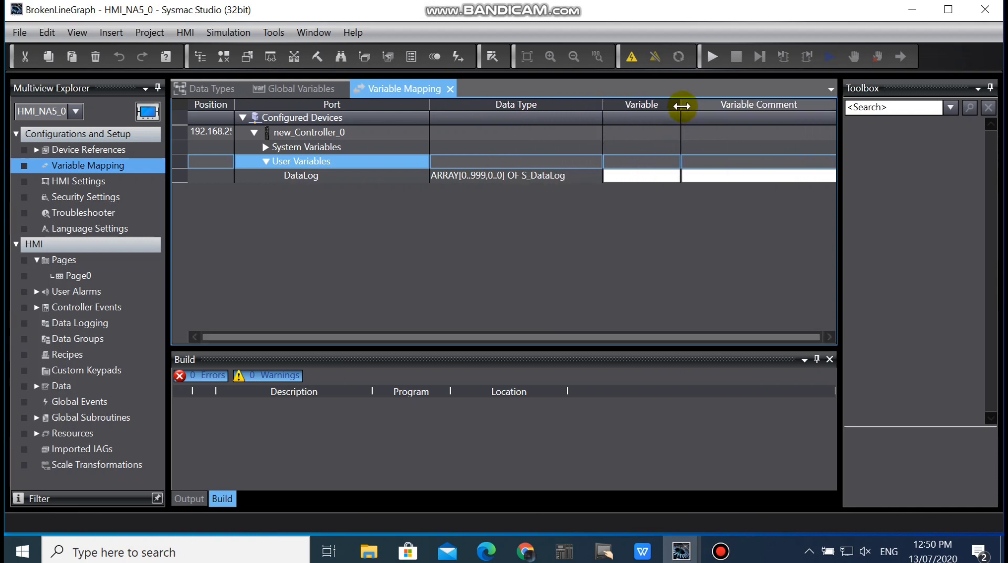
{"action": "left_click_drag", "start_coordinate": [682, 104], "coordinate": [745, 111]}
{"action": "left_click", "coordinate": [651, 175]}
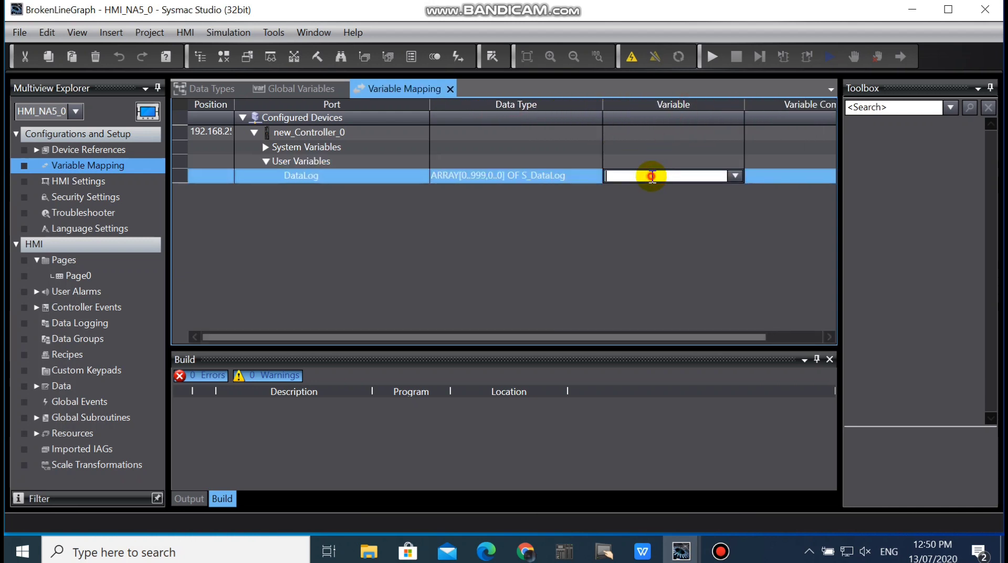
{"action": "type", "text": "DataLog"}
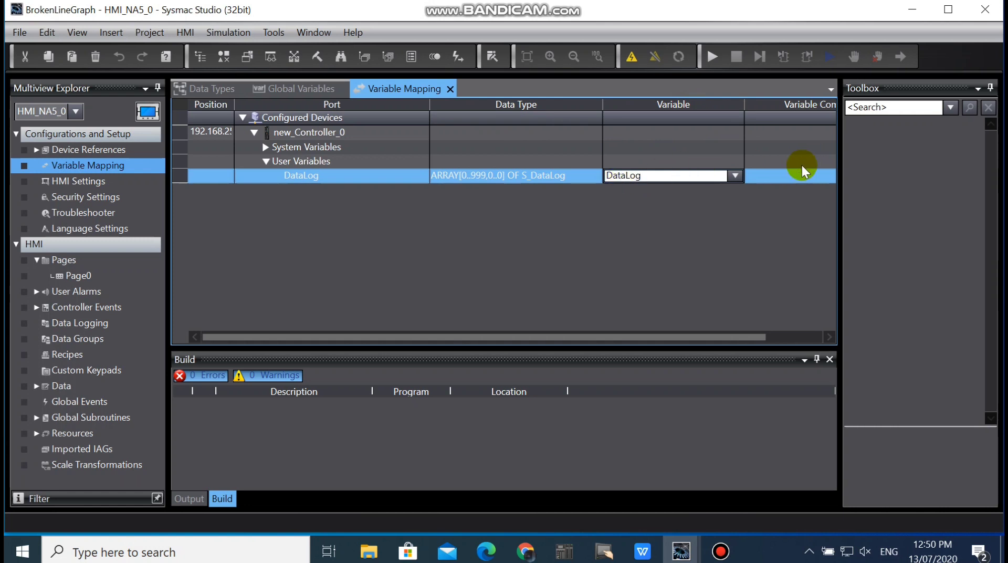
{"action": "left_click", "coordinate": [782, 173]}
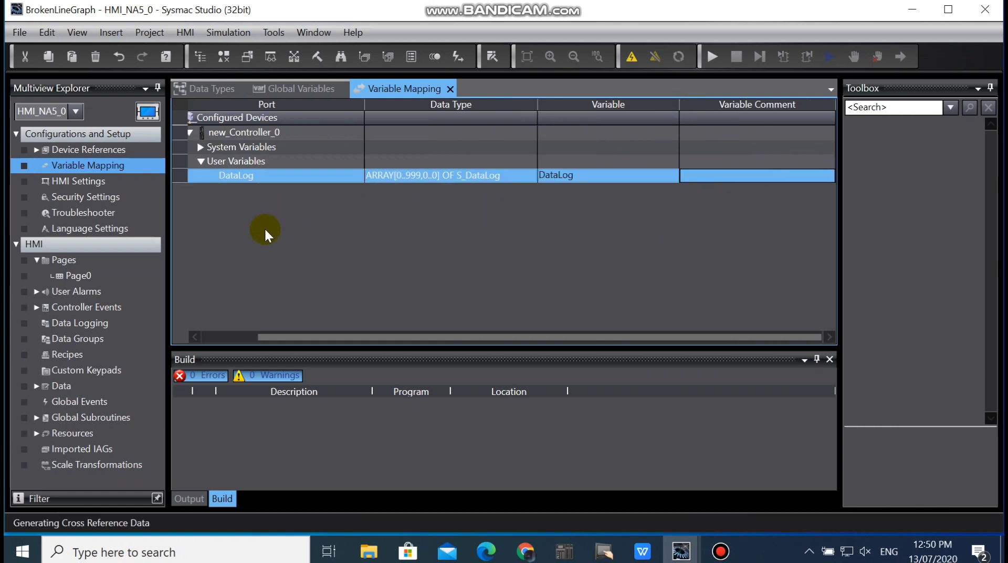
Step: Add a new data group to the HMI and open it for editing
{"action": "left_click", "coordinate": [56, 340]}
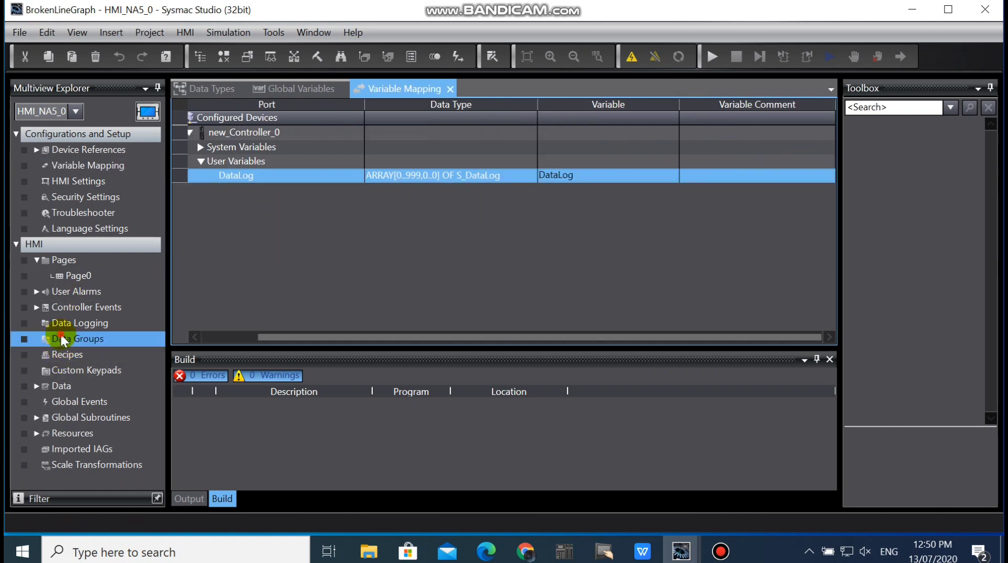
{"action": "right_click", "coordinate": [67, 339]}
{"action": "left_click", "coordinate": [173, 345]}
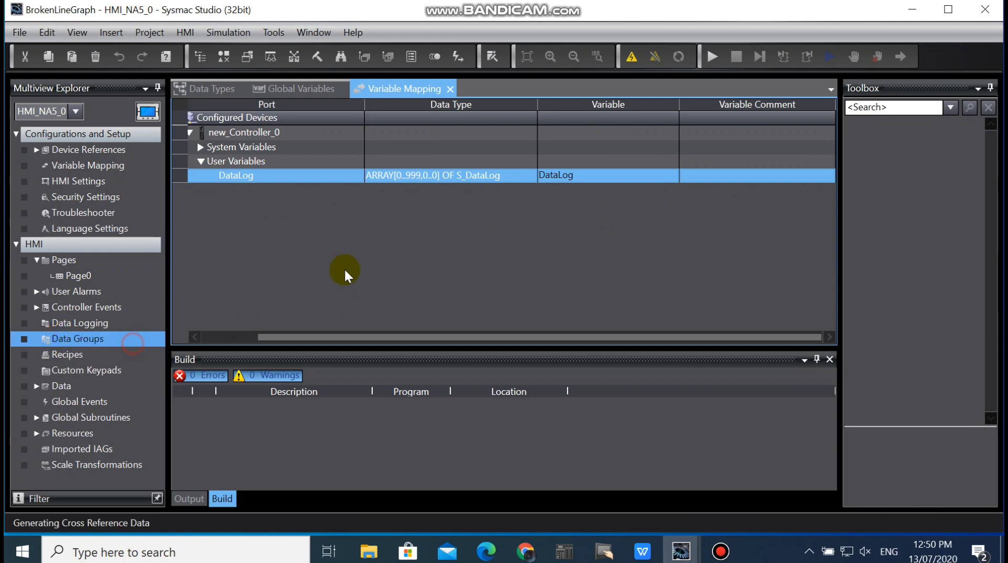
{"action": "double_click", "coordinate": [121, 355]}
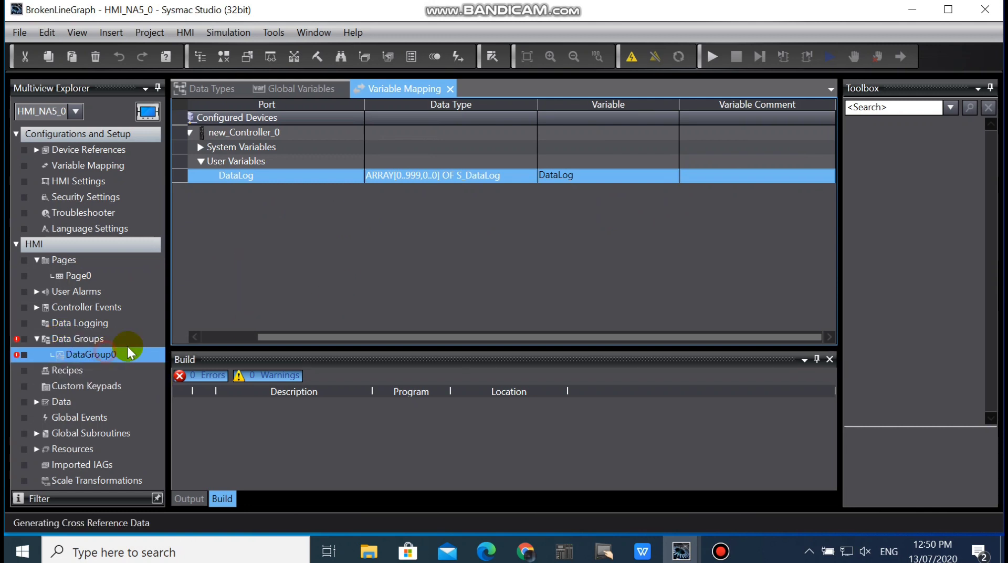
Step: Add a data series named DataSeries to the data group and set its data type to Double
{"action": "left_click", "coordinate": [187, 191]}
{"action": "left_click", "coordinate": [248, 116]}
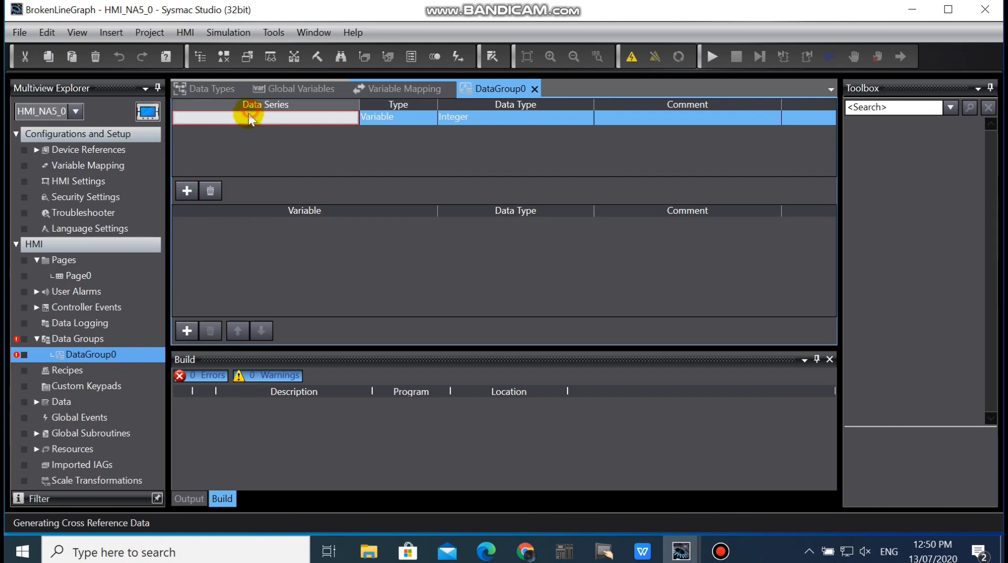
{"action": "type", "text": "DataS"}
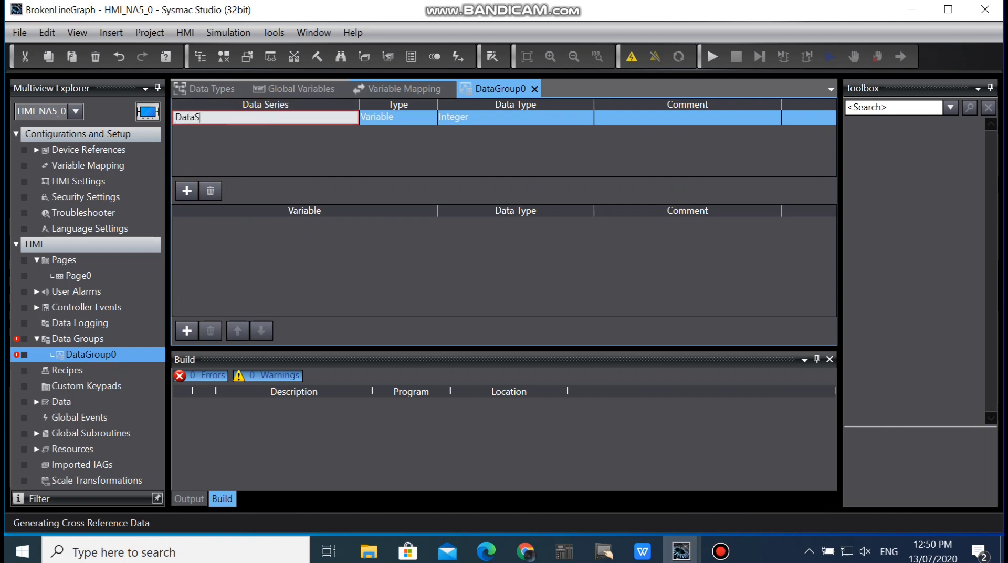
{"action": "type", "text": "eries"}
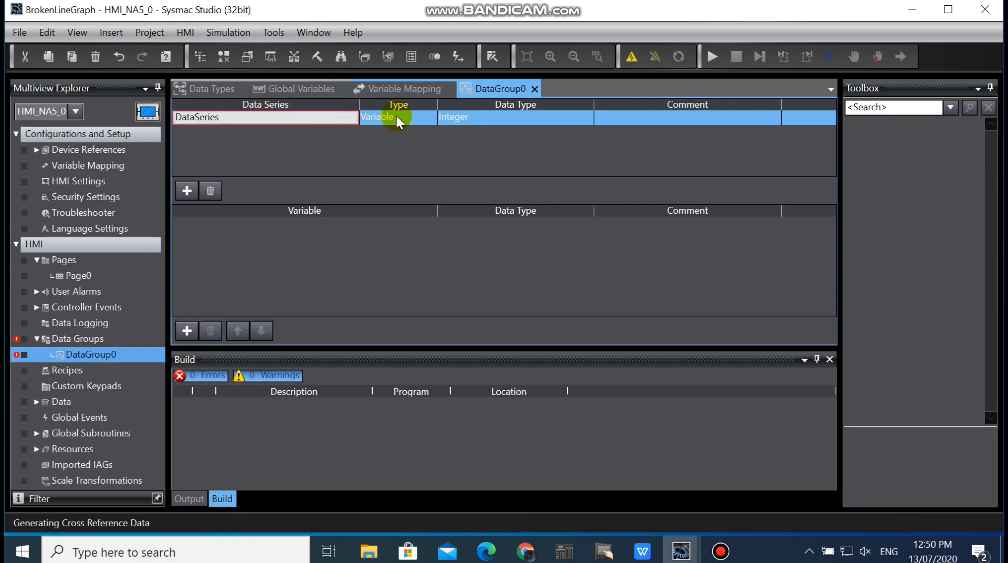
{"action": "left_click", "coordinate": [397, 117]}
{"action": "left_click", "coordinate": [475, 117]}
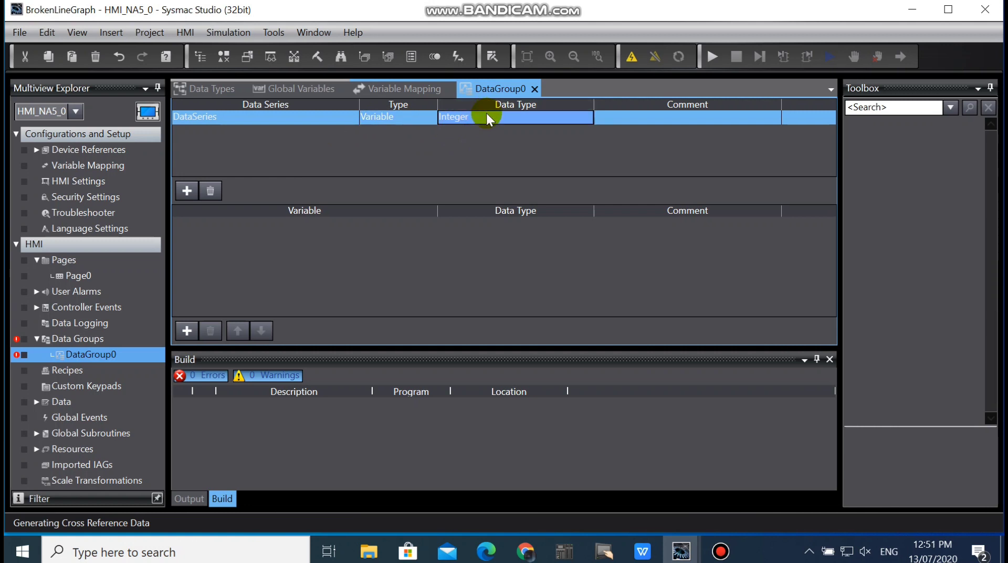
{"action": "left_click", "coordinate": [488, 117]}
{"action": "left_click", "coordinate": [473, 239]}
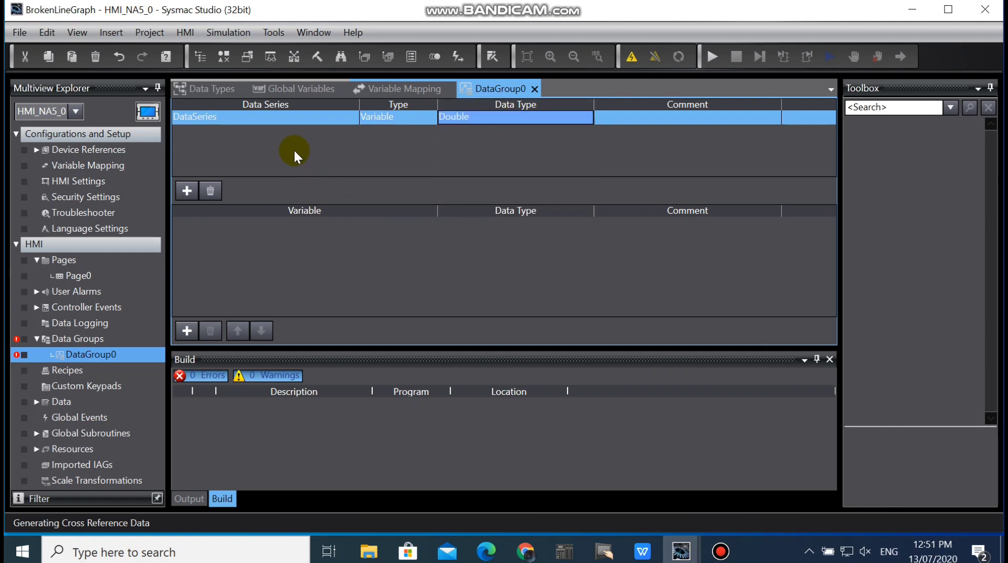
Step: Add a data series named PressForce to the data group and set its data type to Double
{"action": "left_click", "coordinate": [187, 190]}
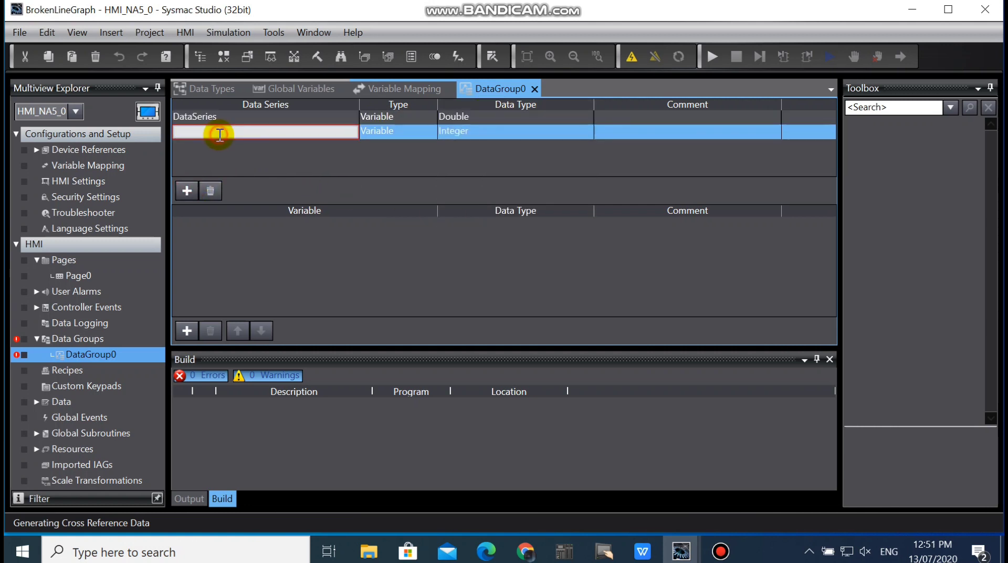
{"action": "type", "text": "PressForce"}
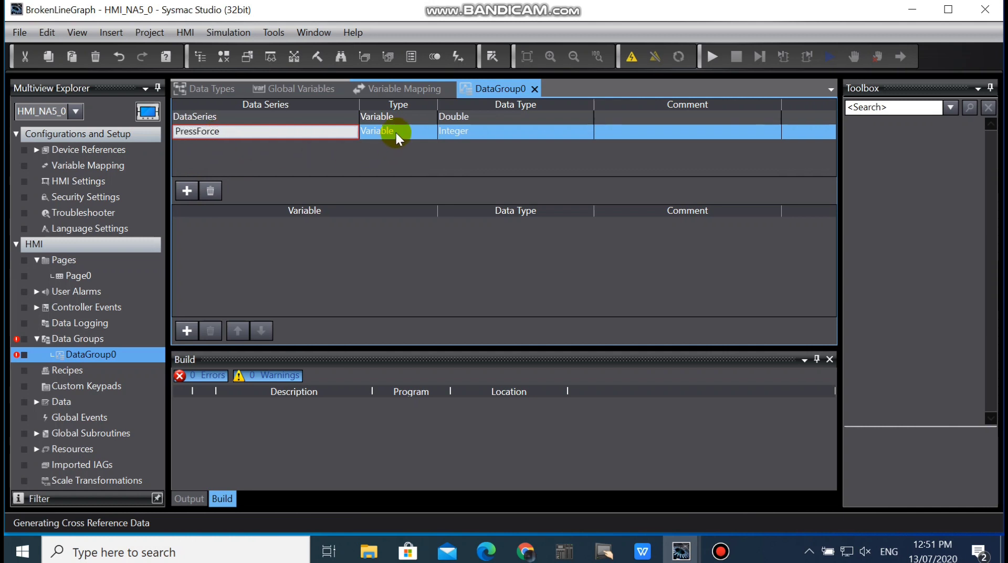
{"action": "left_click", "coordinate": [391, 132]}
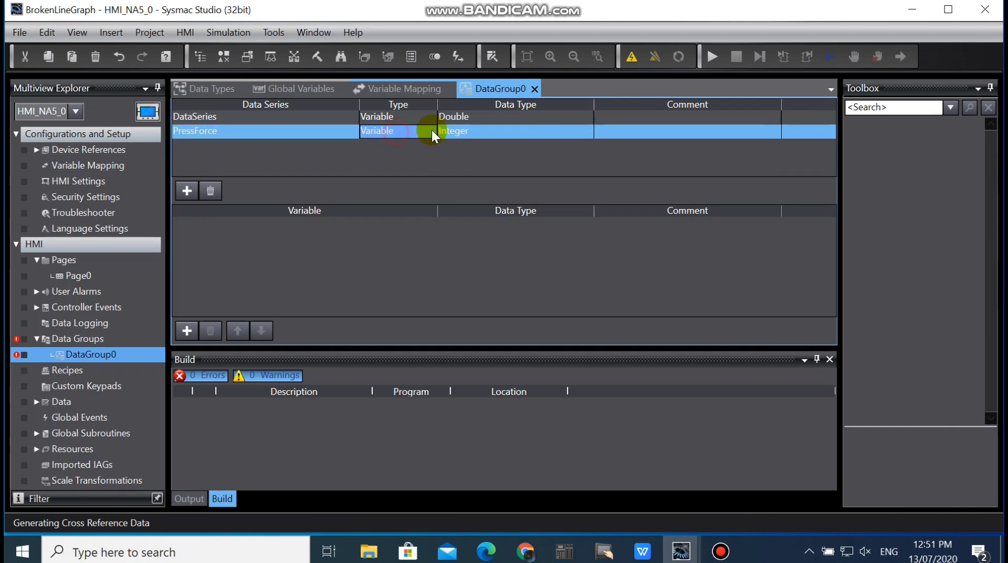
{"action": "left_click", "coordinate": [467, 130]}
{"action": "left_click", "coordinate": [477, 131]}
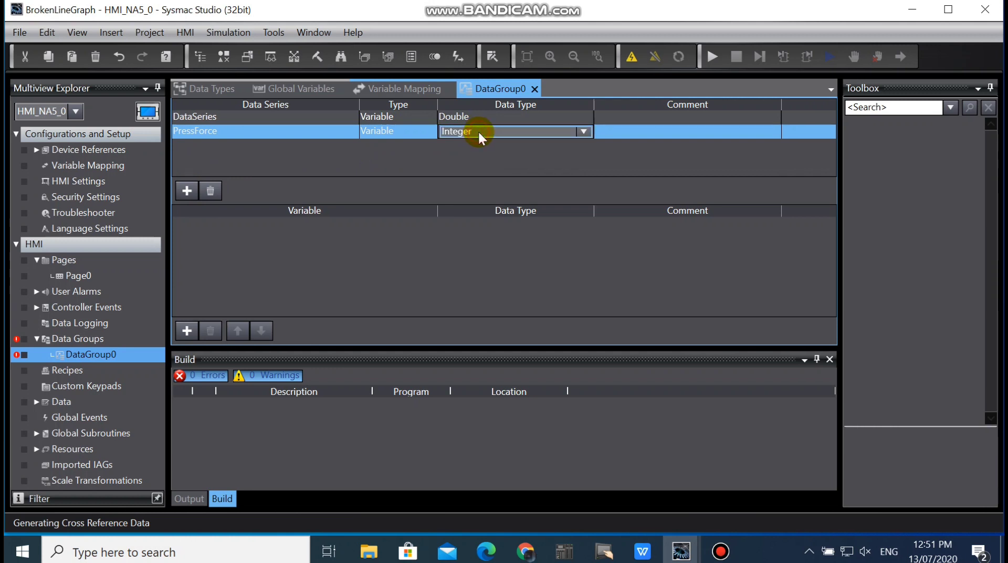
{"action": "left_click", "coordinate": [587, 133]}
{"action": "left_click", "coordinate": [494, 250]}
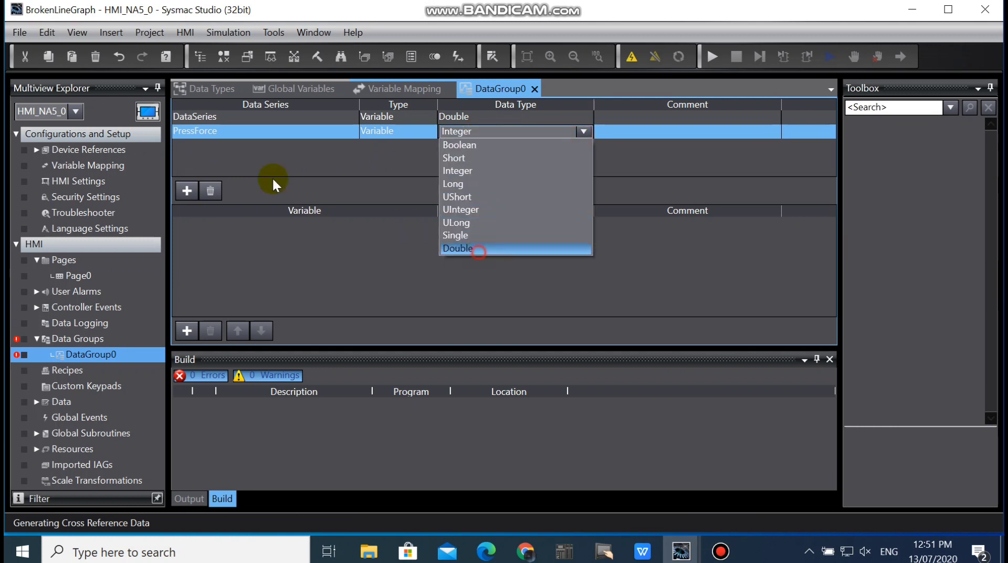
Step: Add a third data series named Position to the data group
{"action": "left_click", "coordinate": [187, 192]}
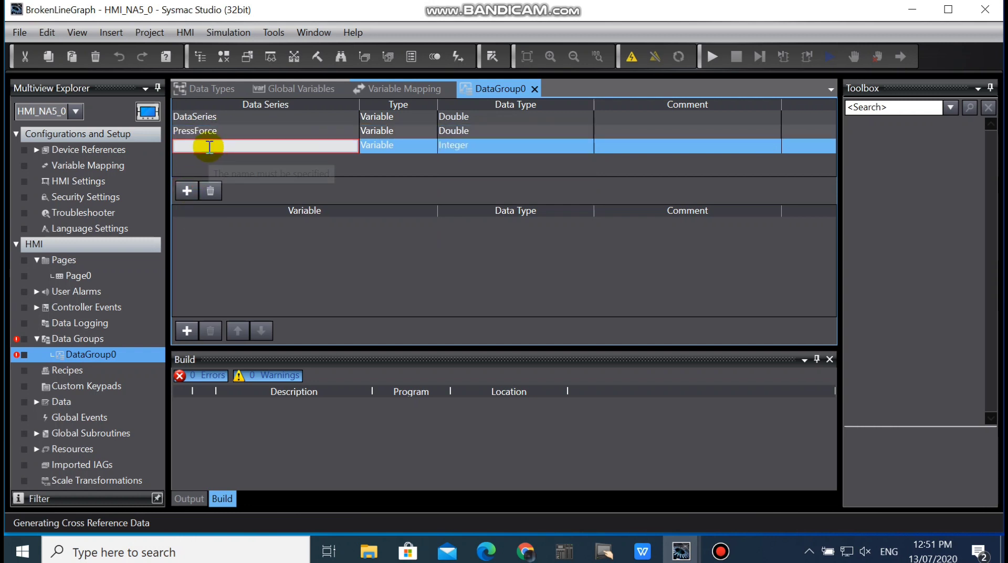
{"action": "type", "text": "Position"}
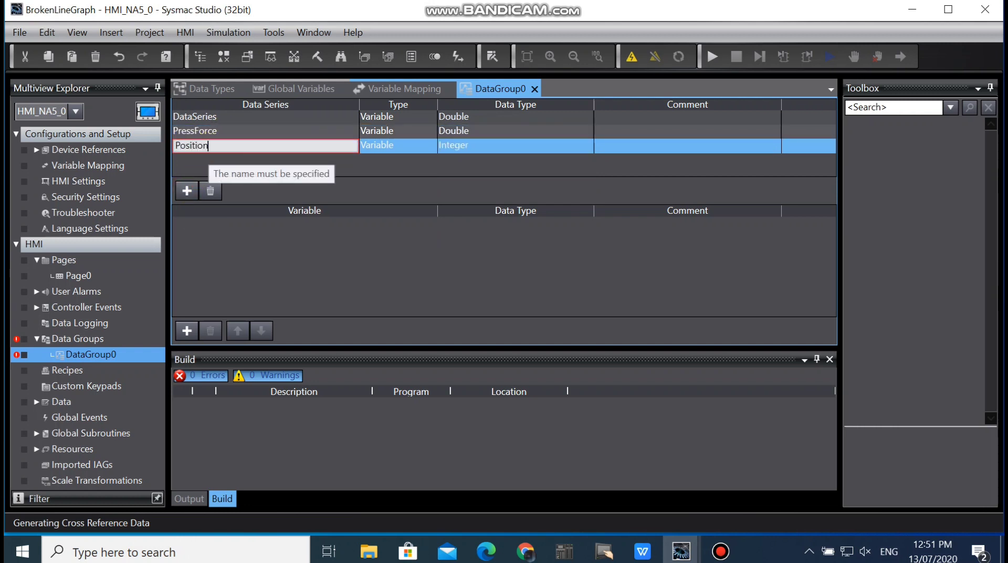
{"action": "left_click", "coordinate": [445, 145]}
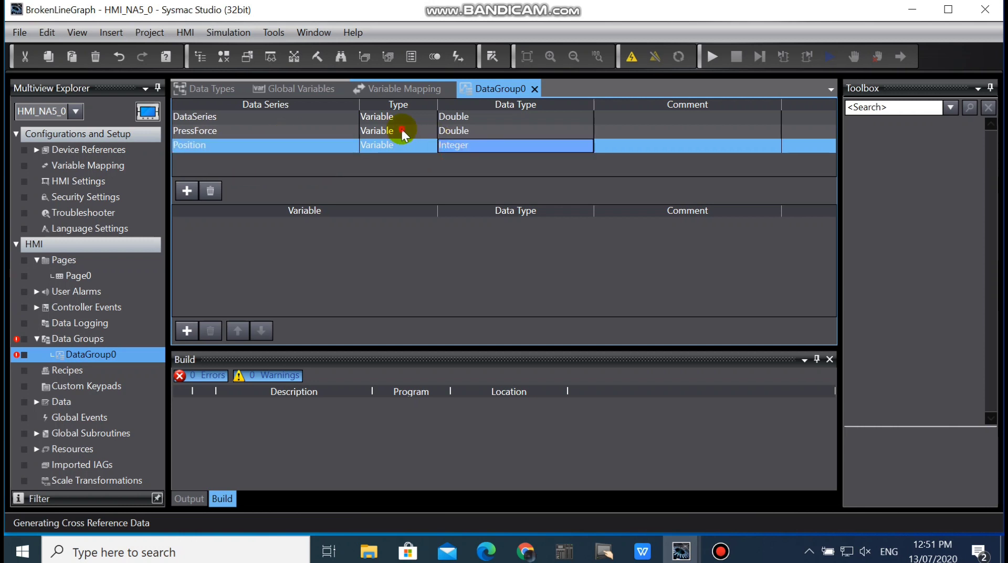
Step: Change the type of the PressForce and Position data series to Array
{"action": "left_click", "coordinate": [403, 135]}
{"action": "left_click", "coordinate": [426, 132]}
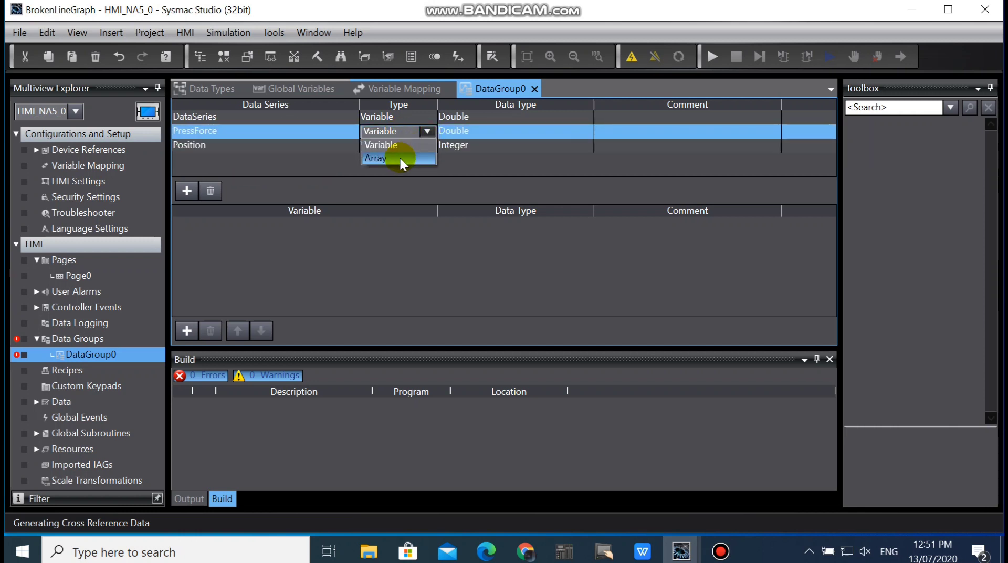
{"action": "left_click", "coordinate": [401, 158]}
{"action": "left_click", "coordinate": [398, 145]}
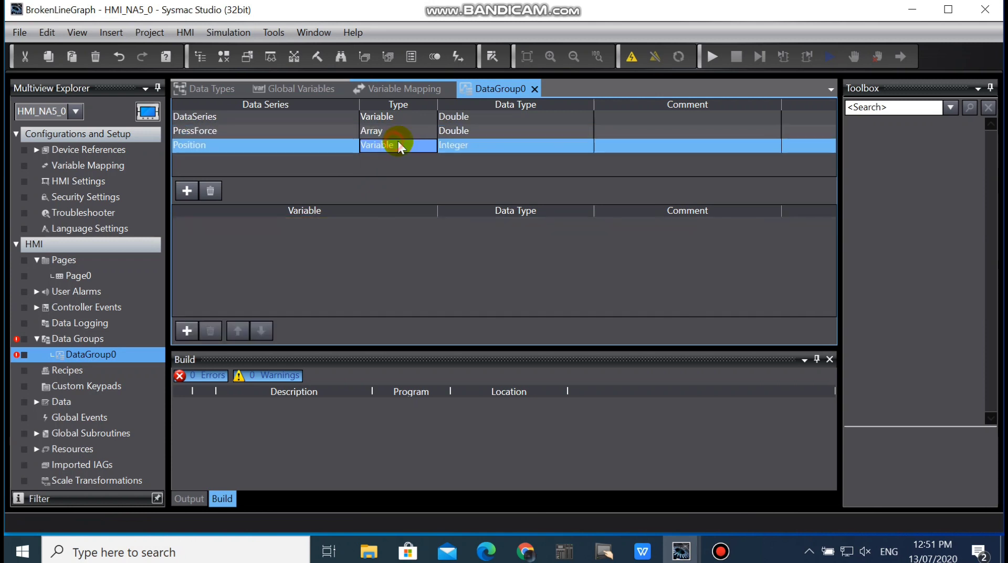
{"action": "left_click", "coordinate": [420, 144]}
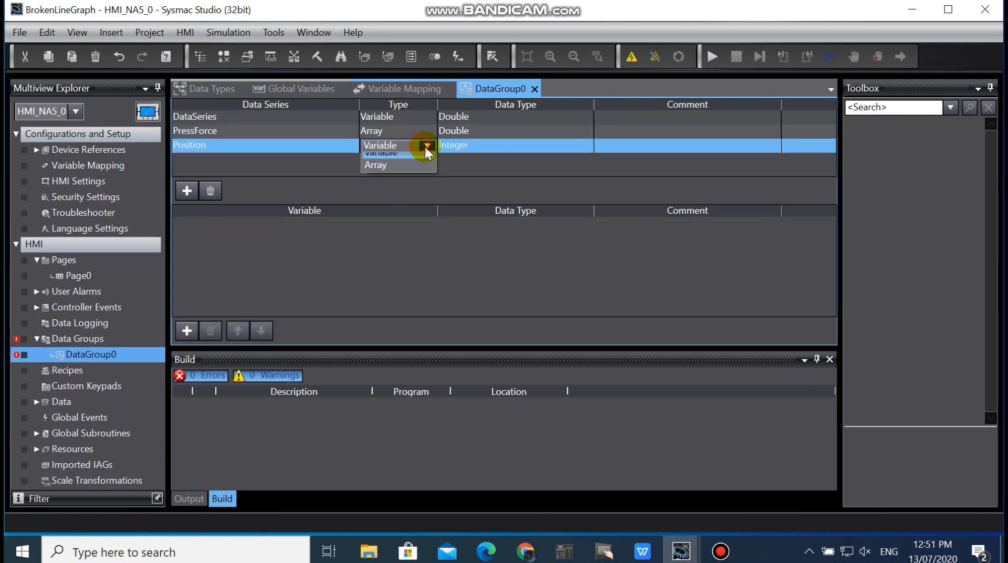
{"action": "left_click", "coordinate": [394, 175]}
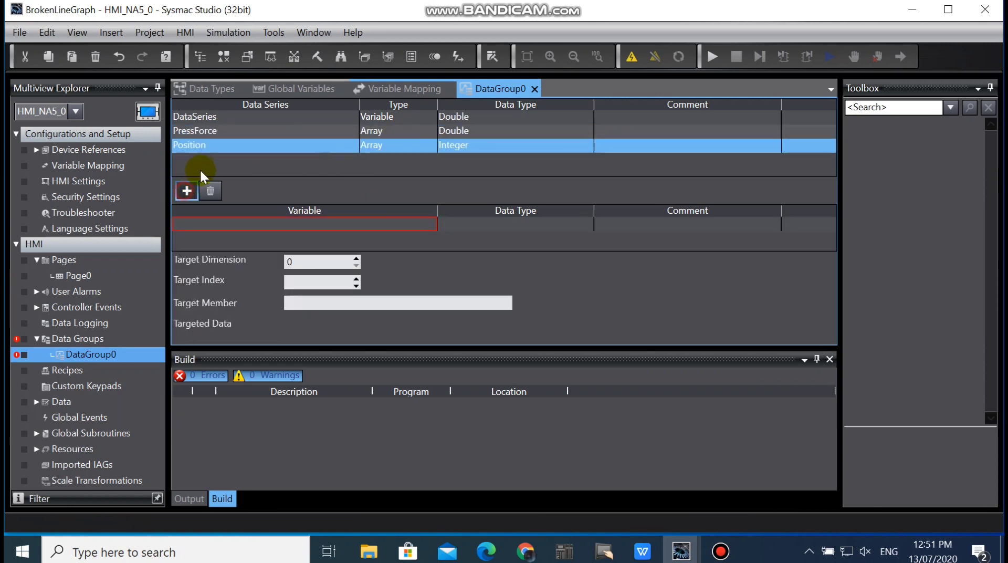
Step: Add a data series named Speed with type Array and data type Double
{"action": "left_click", "coordinate": [186, 191]}
{"action": "left_click", "coordinate": [204, 159]}
{"action": "type", "text": "Speed"}
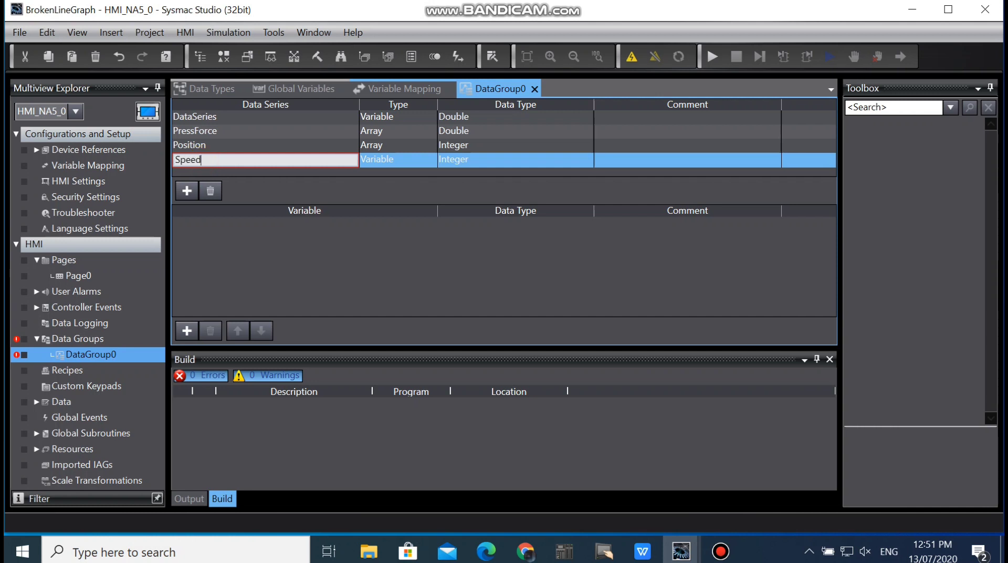
{"action": "left_click", "coordinate": [389, 164]}
{"action": "left_click", "coordinate": [415, 159]}
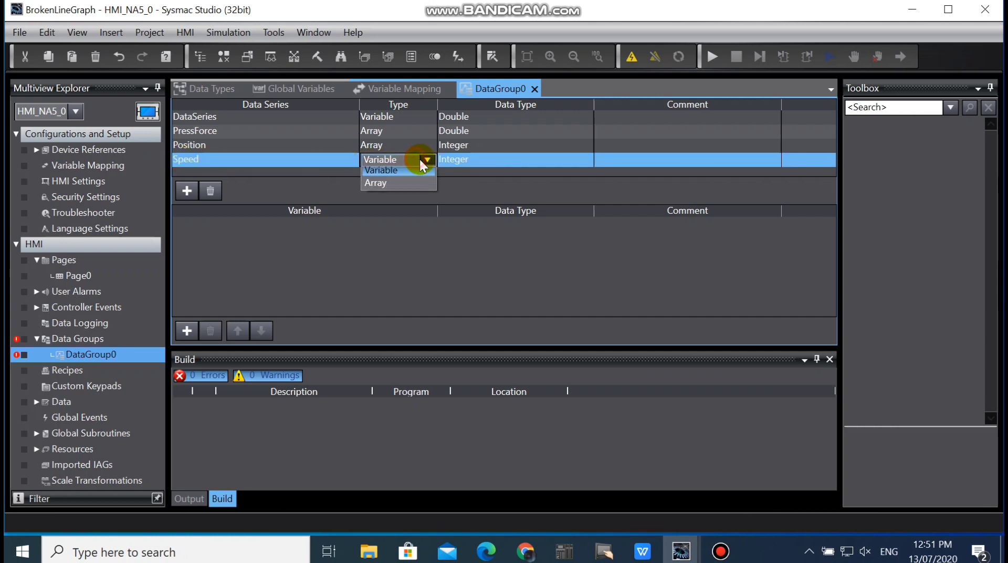
{"action": "left_click", "coordinate": [393, 184]}
{"action": "left_click", "coordinate": [468, 159]}
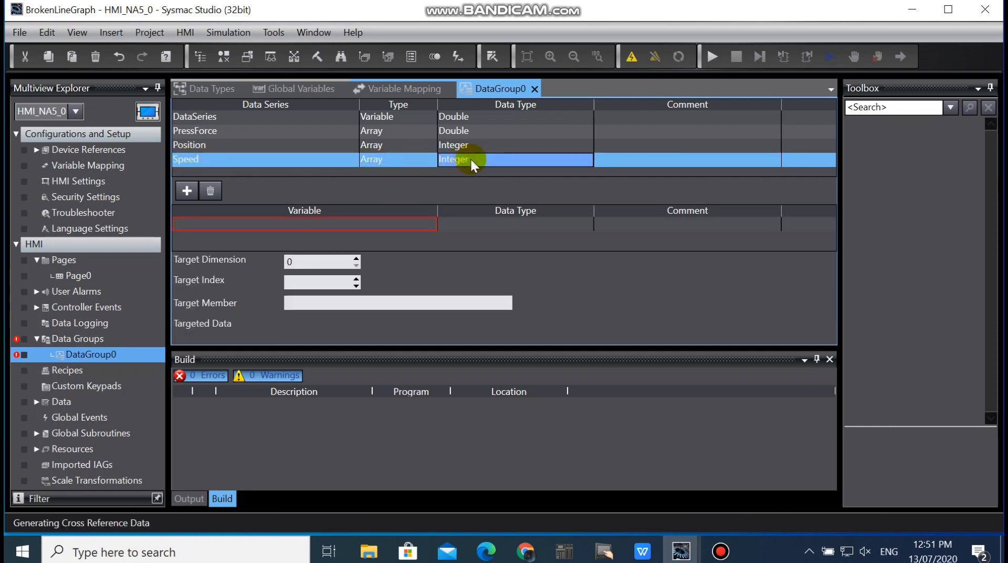
{"action": "left_click", "coordinate": [471, 159]}
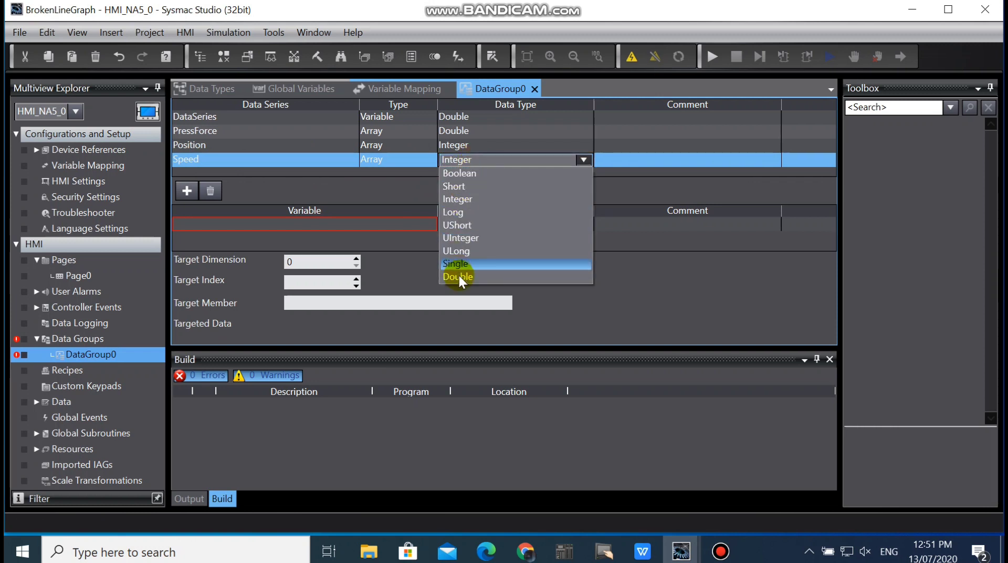
{"action": "left_click", "coordinate": [459, 277]}
Step: Set the Position data series' data type to Double, matching the other series
{"action": "left_click", "coordinate": [458, 147]}
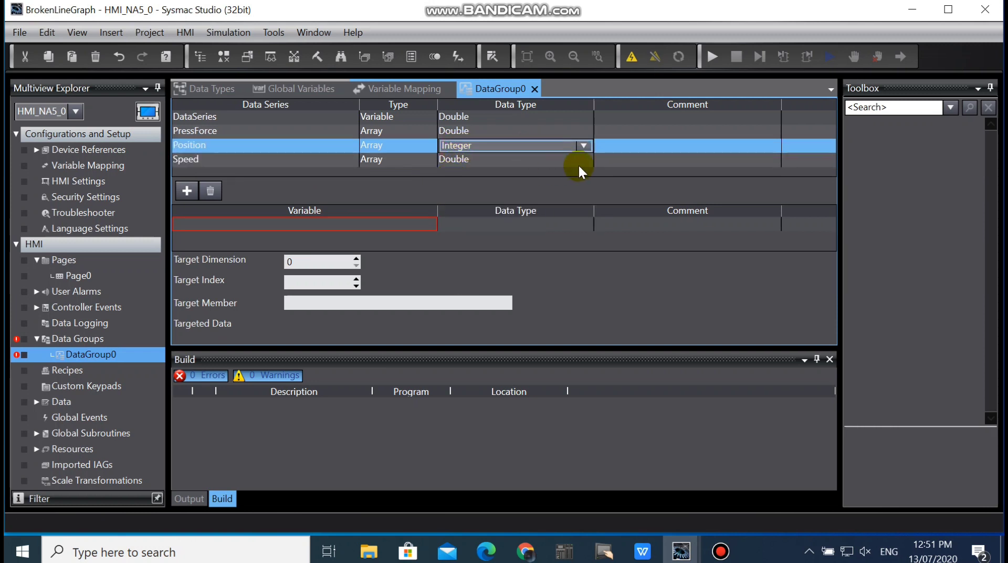
{"action": "left_click", "coordinate": [585, 143]}
{"action": "left_click", "coordinate": [474, 263]}
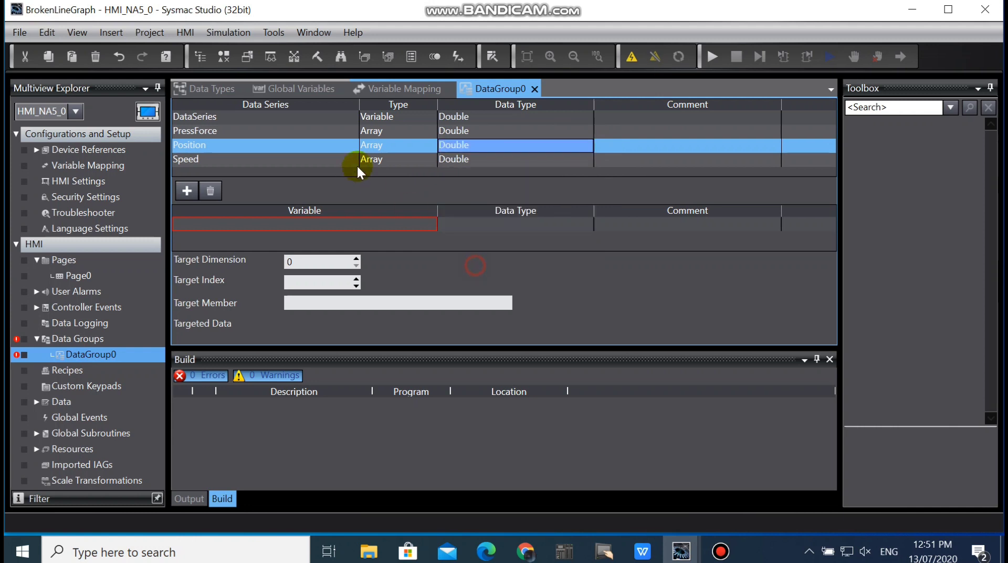
{"action": "left_click", "coordinate": [451, 122]}
{"action": "left_click", "coordinate": [465, 132]}
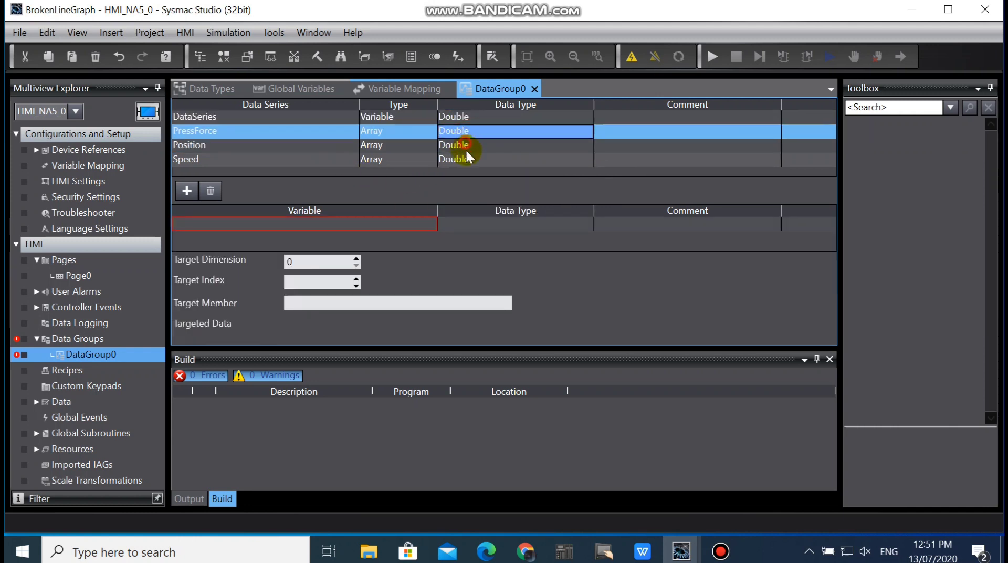
{"action": "left_click", "coordinate": [465, 147]}
{"action": "left_click", "coordinate": [465, 160]}
Step: Add the variable DataLog(0,0).Position to the DataSeries data series
{"action": "left_click", "coordinate": [245, 116]}
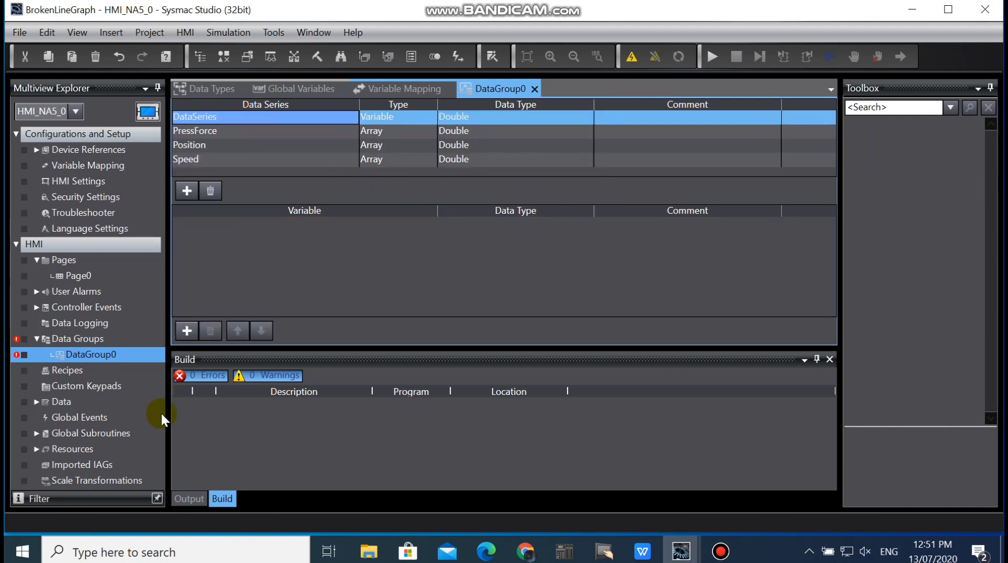
{"action": "left_click", "coordinate": [187, 331]}
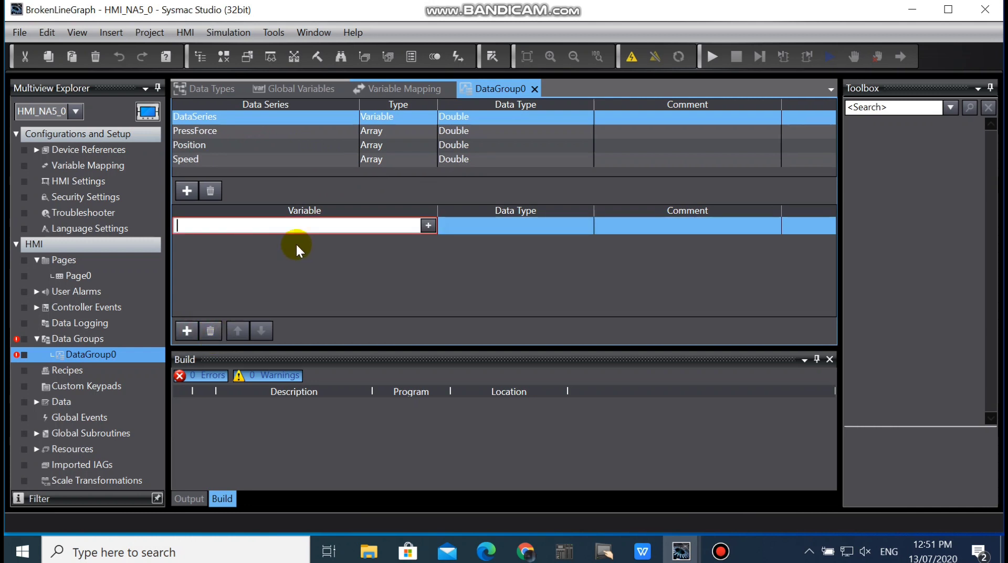
{"action": "type", "text": "d"}
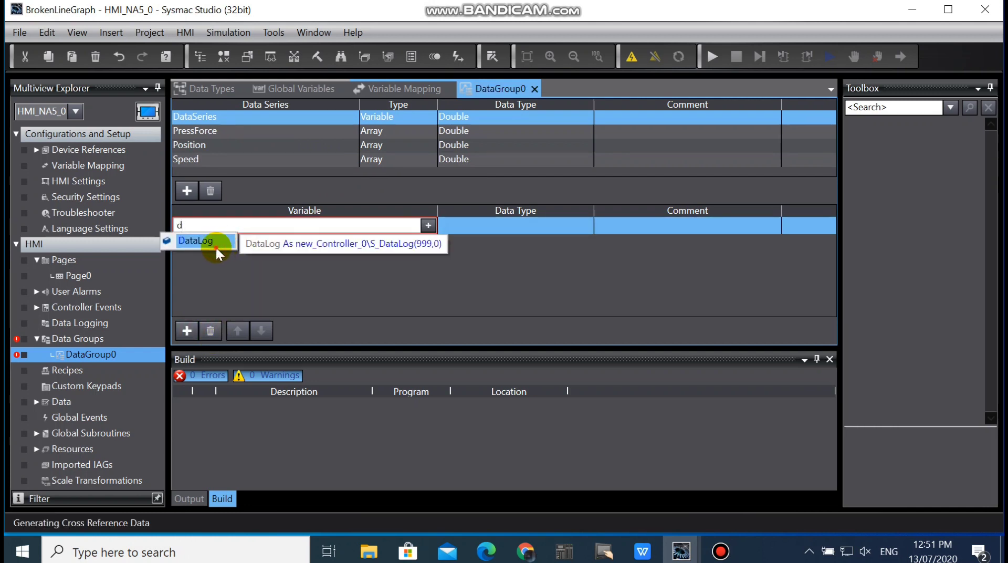
{"action": "left_click", "coordinate": [215, 246]}
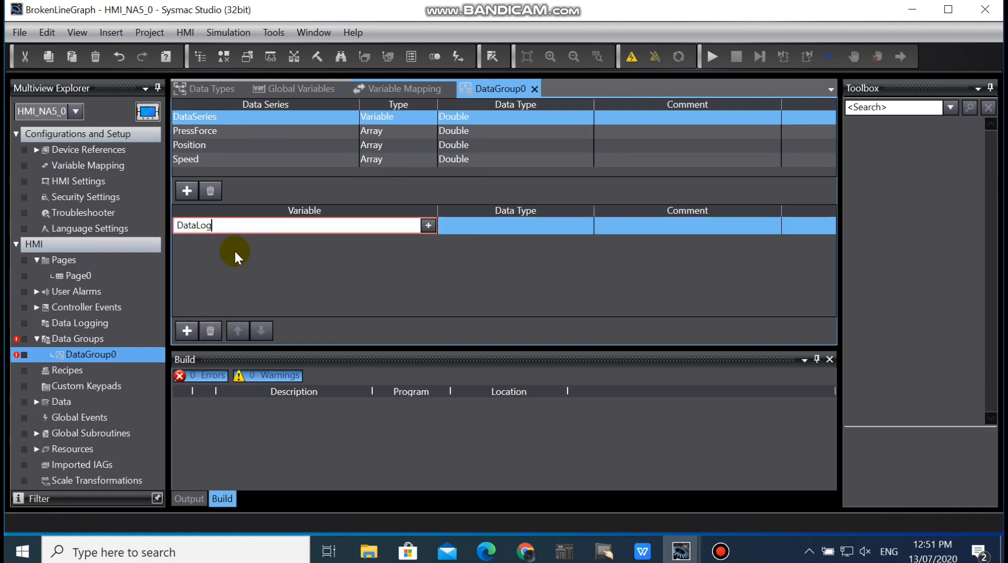
{"action": "type", "text": ",0,"}
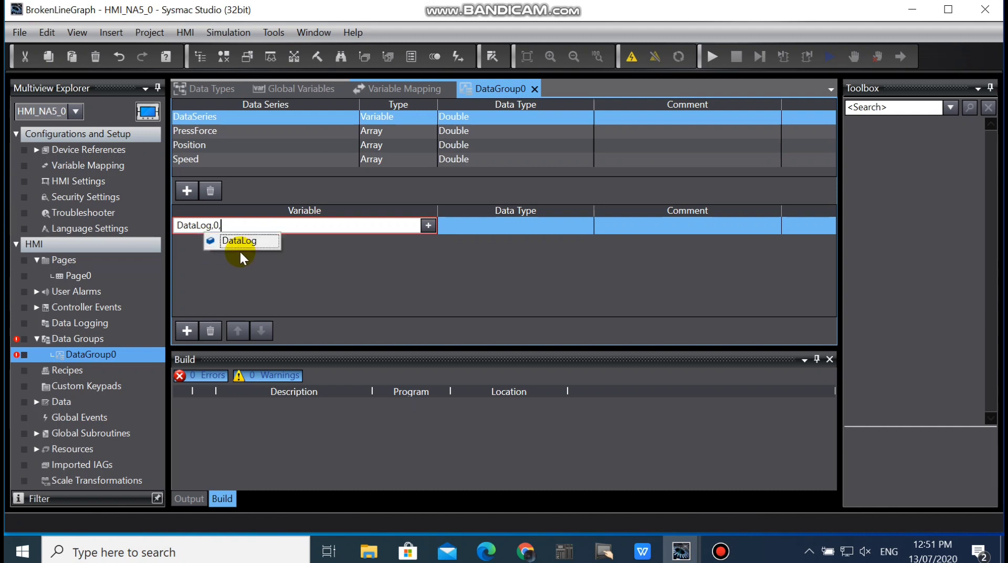
{"action": "key", "text": "BackSpace"}
{"action": "key", "text": "BackSpace"}
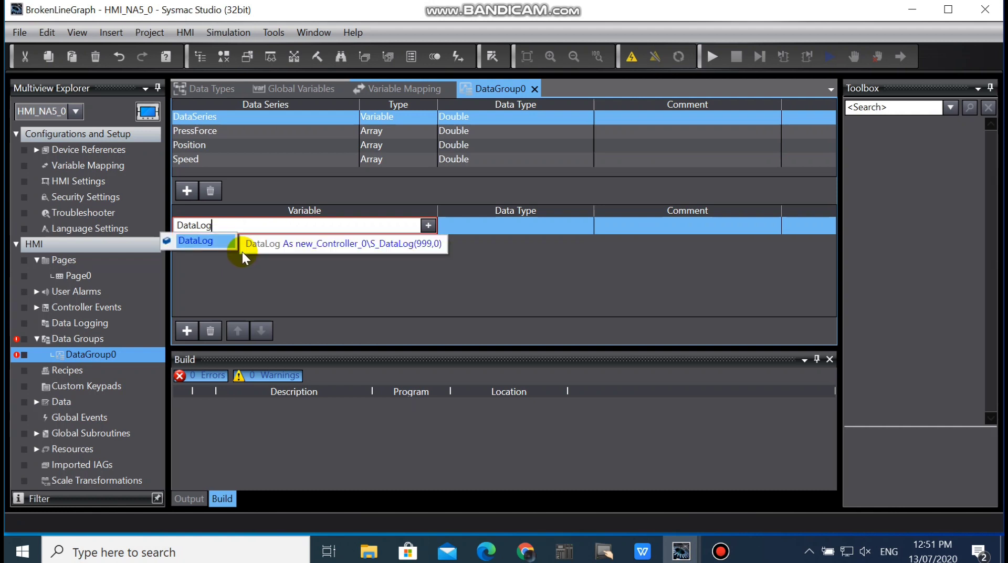
{"action": "type", "text": "(0,0"}
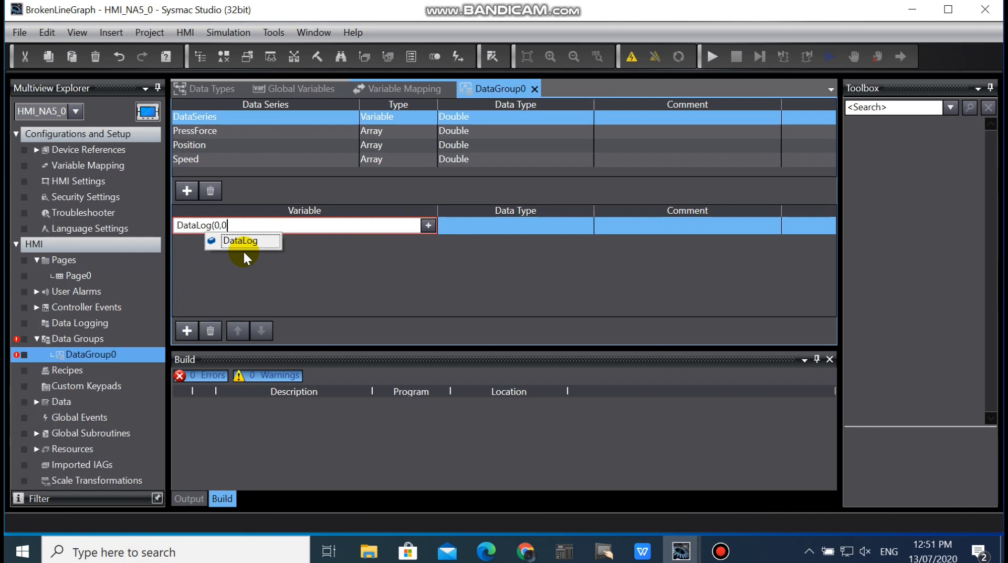
{"action": "type", "text": ")."}
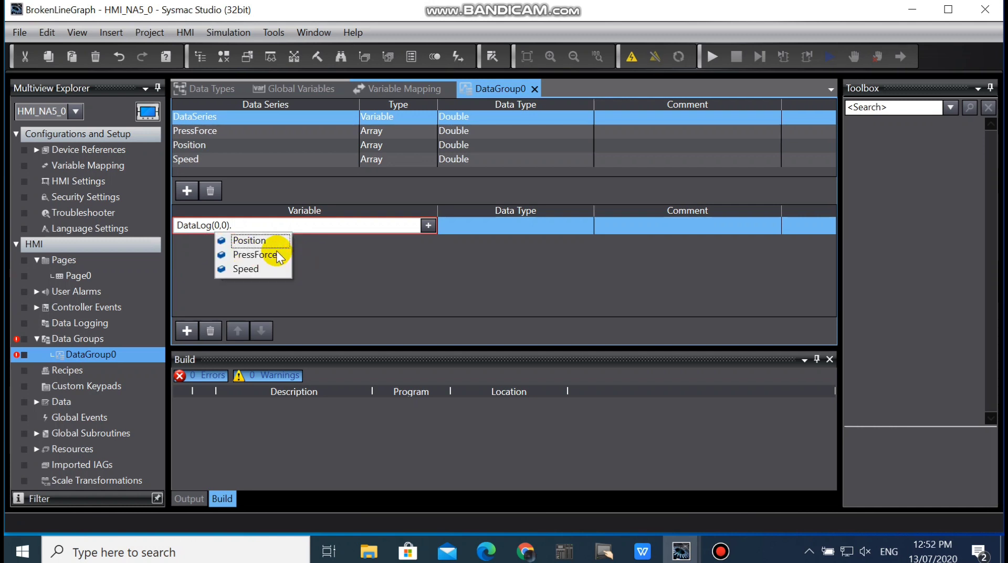
{"action": "left_click", "coordinate": [267, 241]}
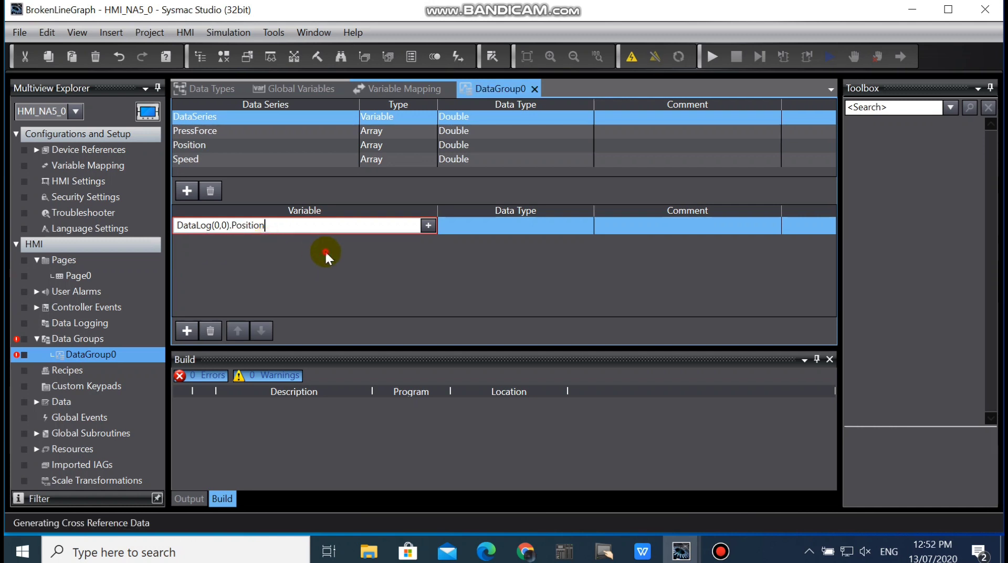
{"action": "left_click", "coordinate": [468, 225]}
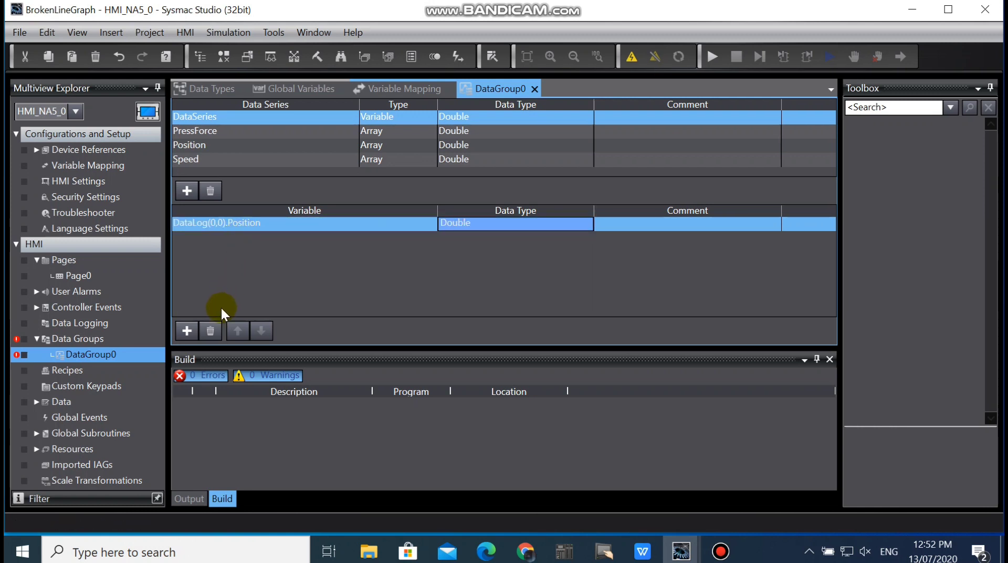
Step: Assign the DataLog variable to the PressForce data series
{"action": "left_click", "coordinate": [202, 134]}
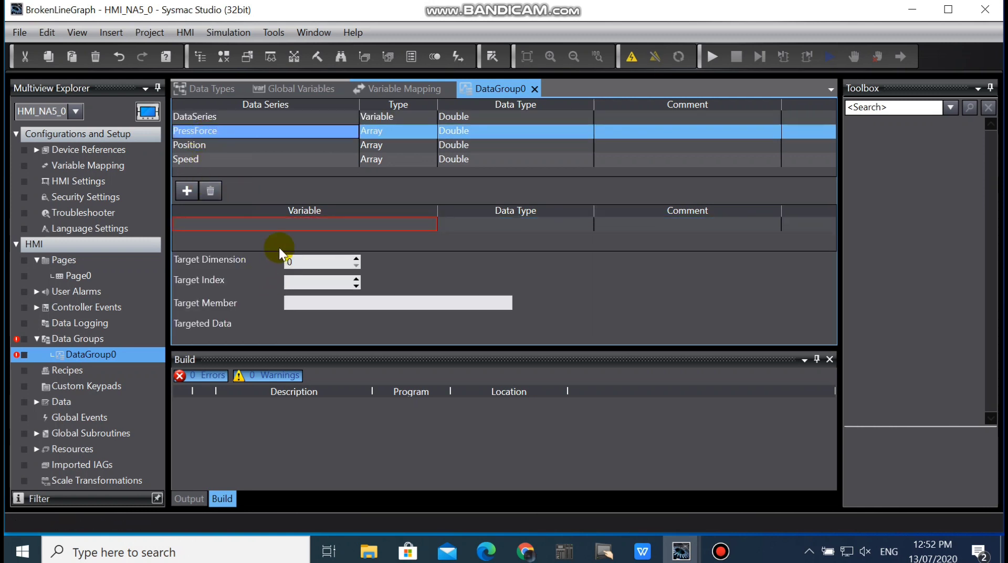
{"action": "left_click", "coordinate": [266, 223]}
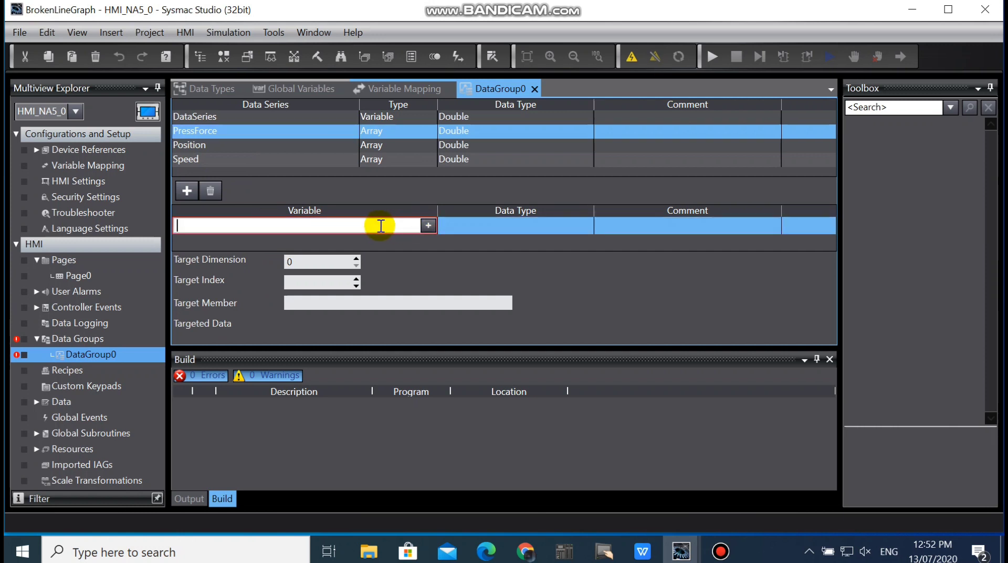
{"action": "type", "text": "DataLog"}
{"action": "left_click", "coordinate": [215, 243]}
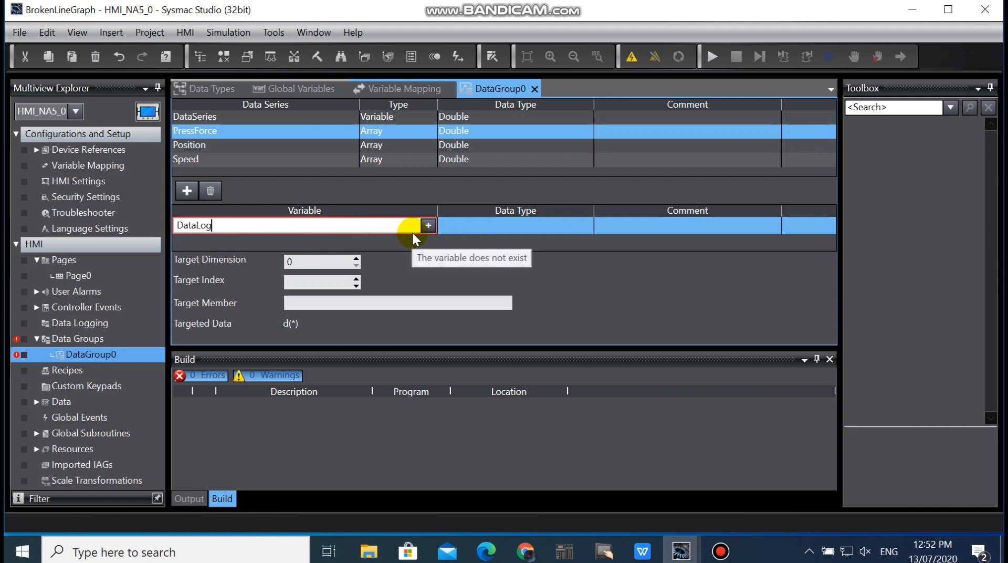
{"action": "left_click", "coordinate": [531, 225]}
{"action": "left_click", "coordinate": [631, 225]}
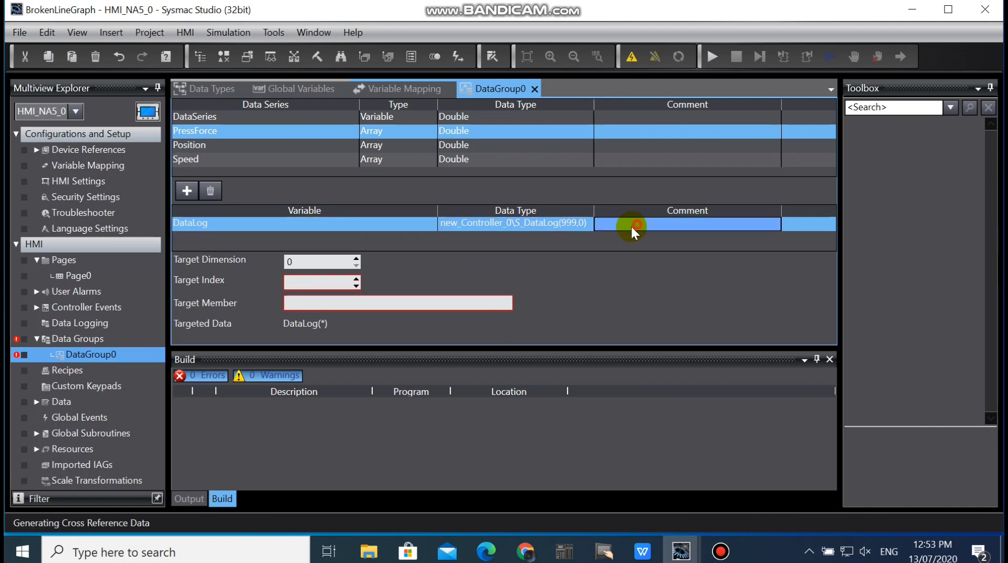
Step: Set the PressForce series' target index to 0 and its target member to PressForce
{"action": "left_click", "coordinate": [307, 282]}
{"action": "type", "text": "0"}
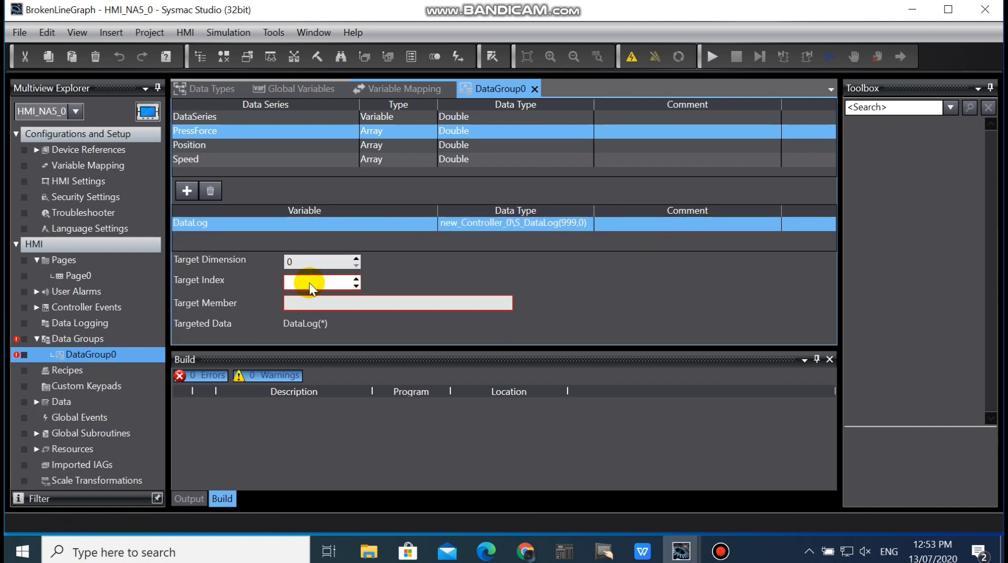
{"action": "left_click", "coordinate": [309, 300]}
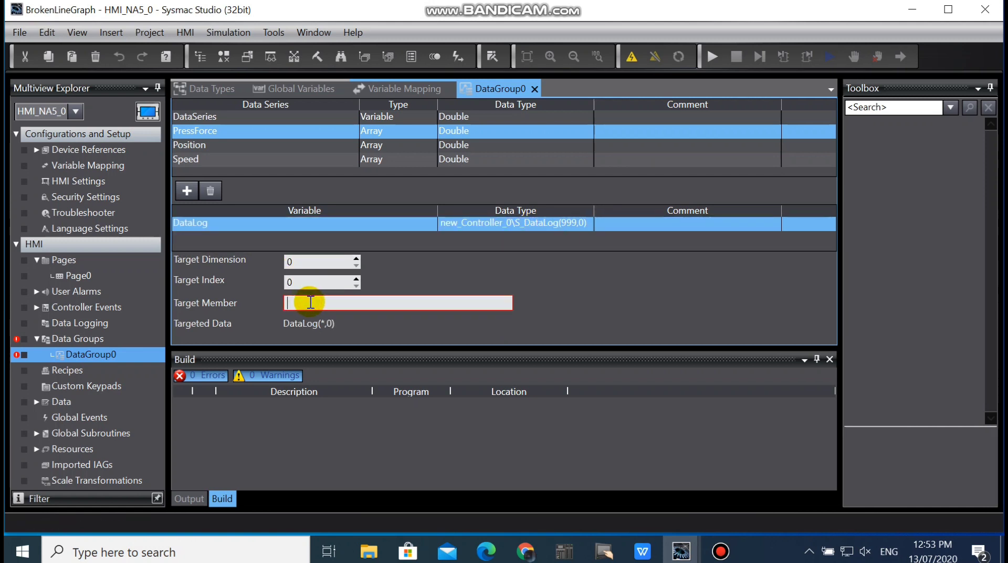
{"action": "type", "text": "p"}
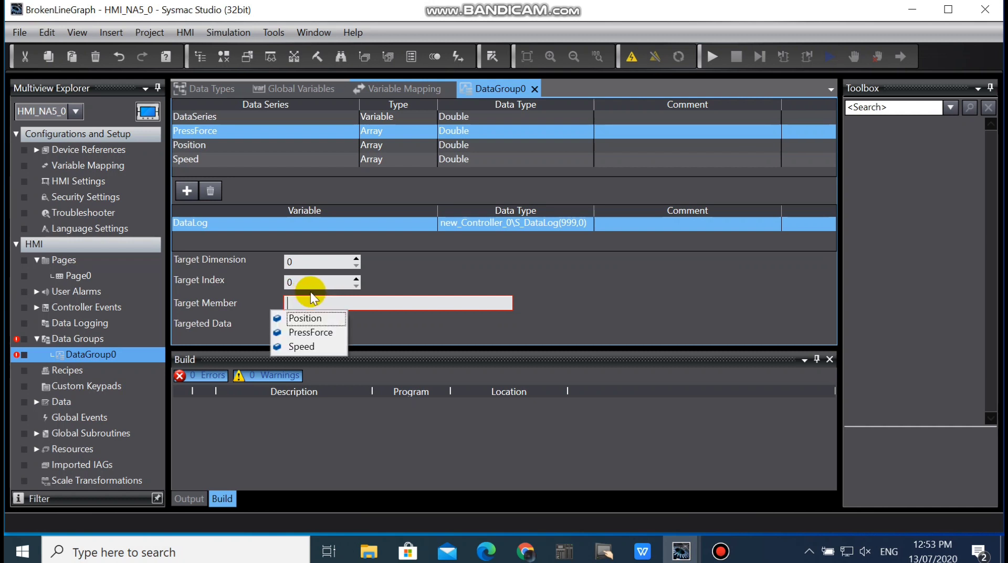
{"action": "type", "text": "ress"}
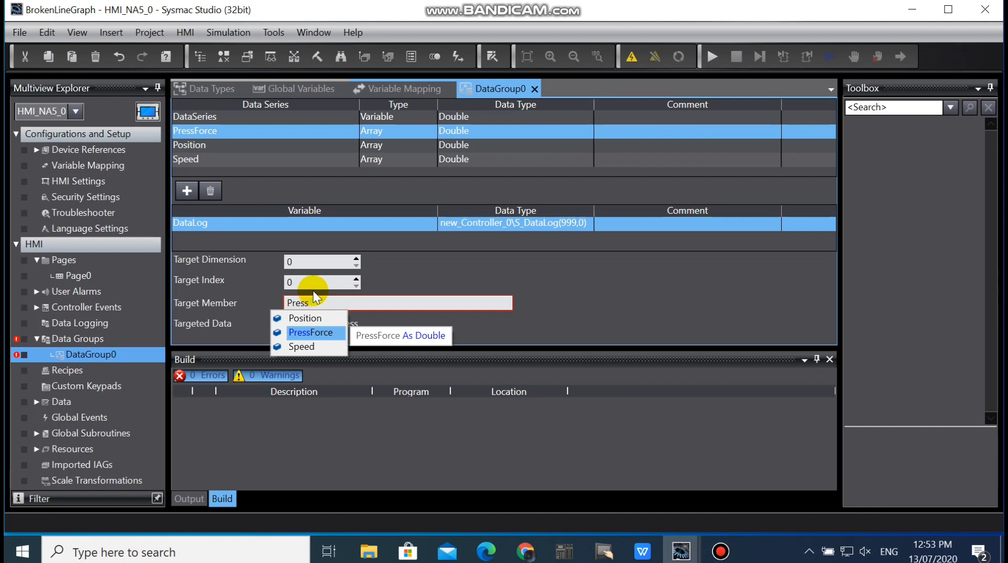
{"action": "left_click", "coordinate": [319, 331]}
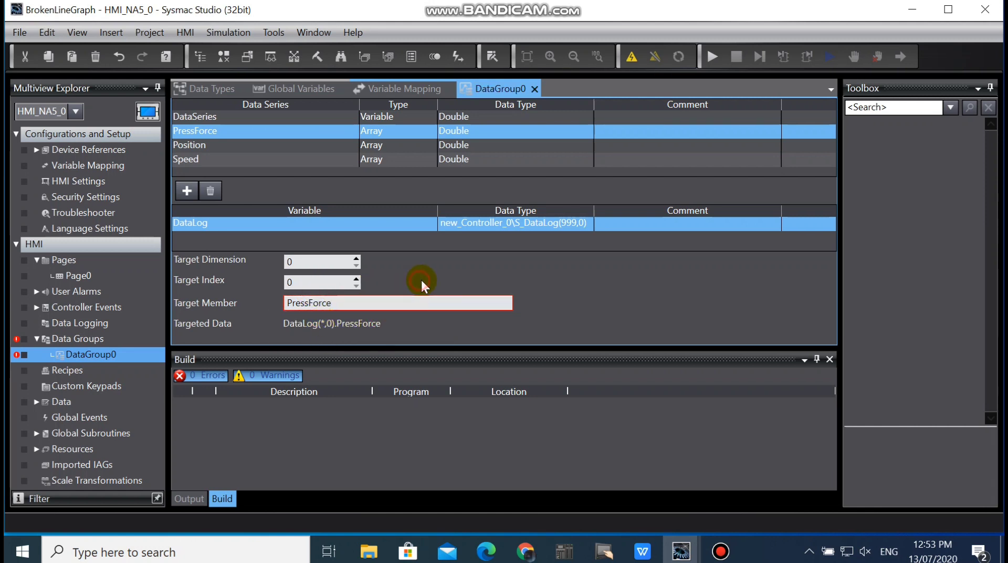
{"action": "left_click", "coordinate": [326, 282]}
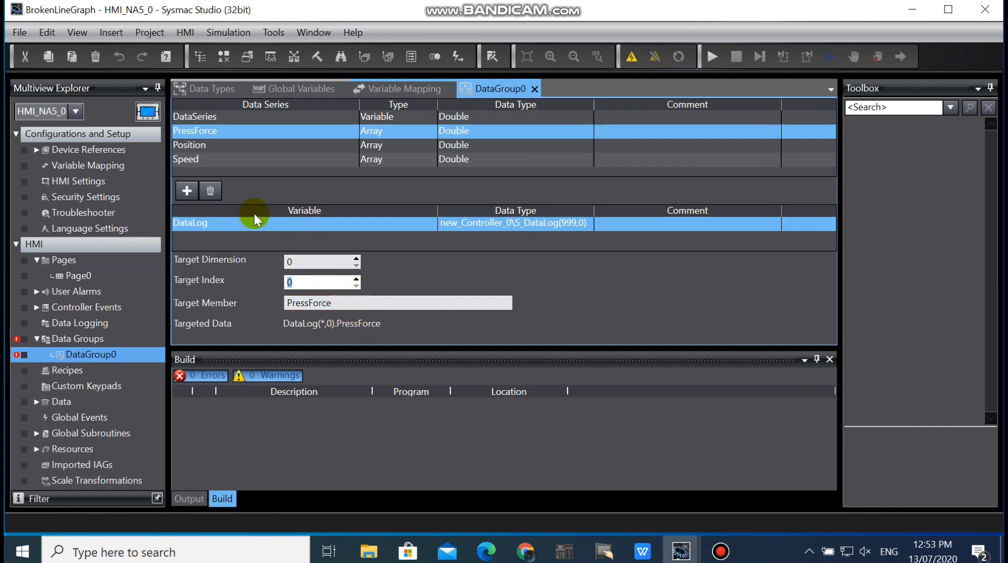
Step: Configure the Position series with variable DataLog, target index 0 and target member Position
{"action": "left_click", "coordinate": [228, 146]}
{"action": "left_click", "coordinate": [334, 279]}
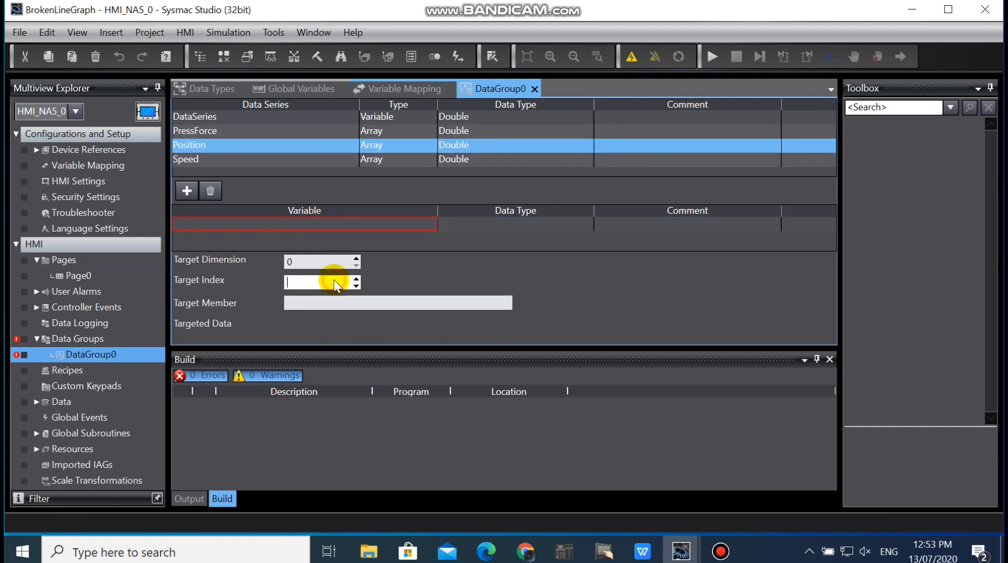
{"action": "left_click", "coordinate": [332, 302]}
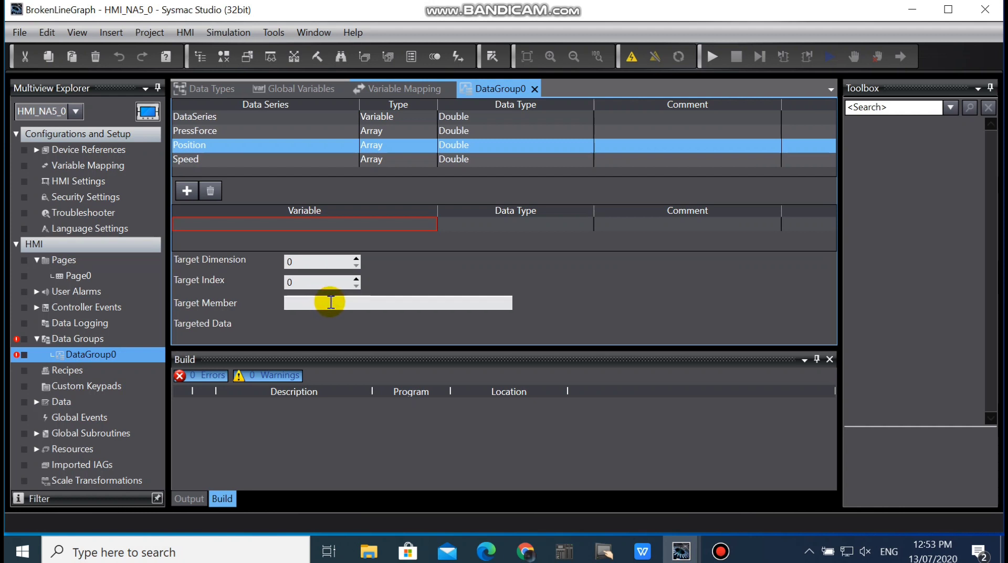
{"action": "type", "text": "Position"}
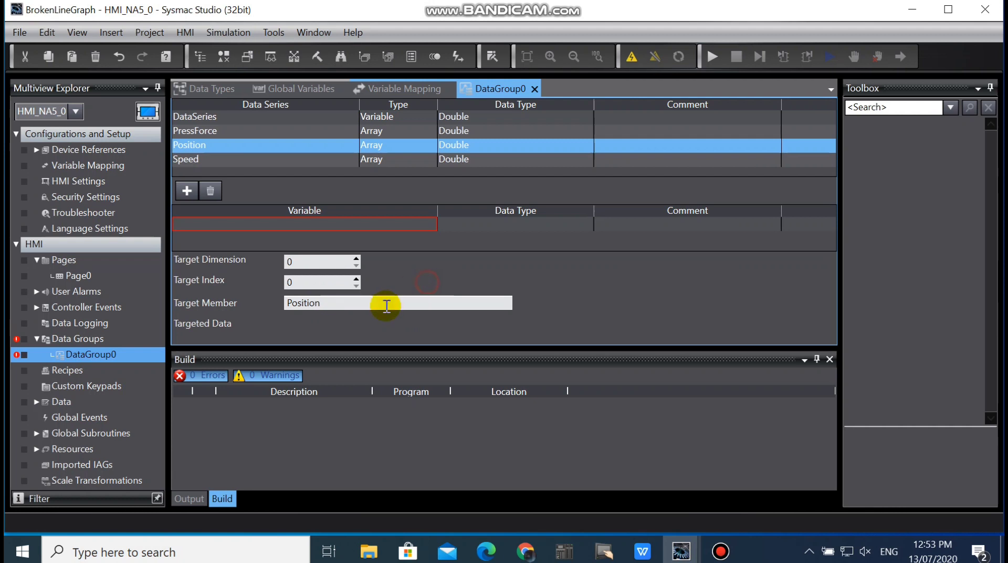
{"action": "left_click", "coordinate": [319, 279]}
{"action": "left_click", "coordinate": [315, 225]}
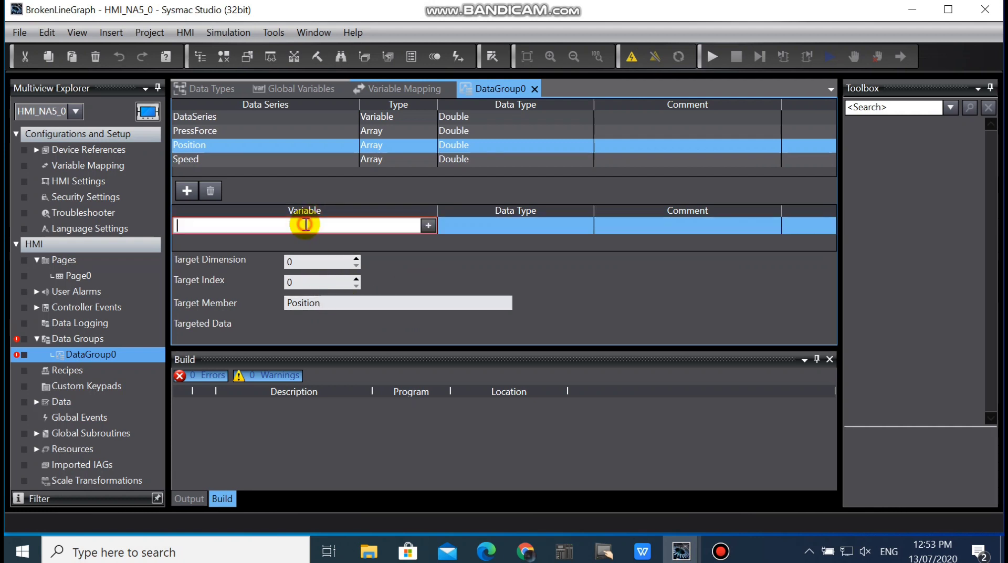
{"action": "type", "text": "DataLog"}
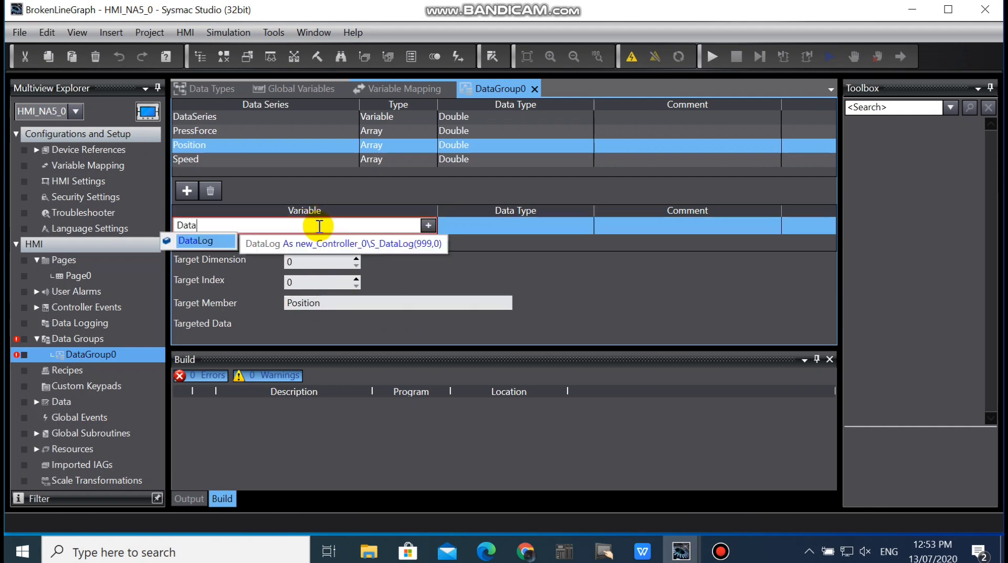
{"action": "left_click", "coordinate": [207, 242]}
{"action": "left_click", "coordinate": [539, 224]}
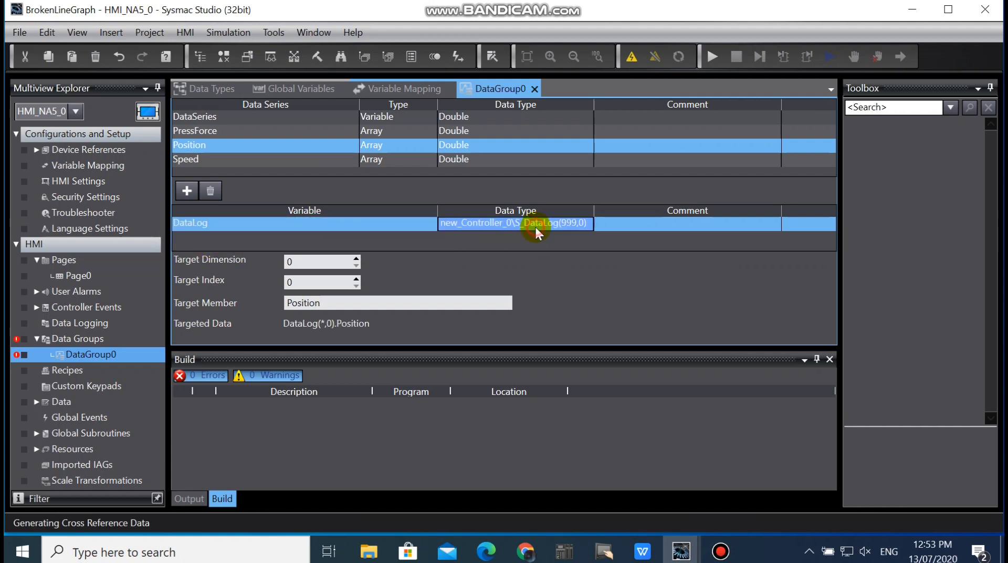
Step: Configure the Speed series with variable DataLog, target index 0 and target member Speed
{"action": "left_click", "coordinate": [225, 164]}
{"action": "left_click", "coordinate": [289, 221]}
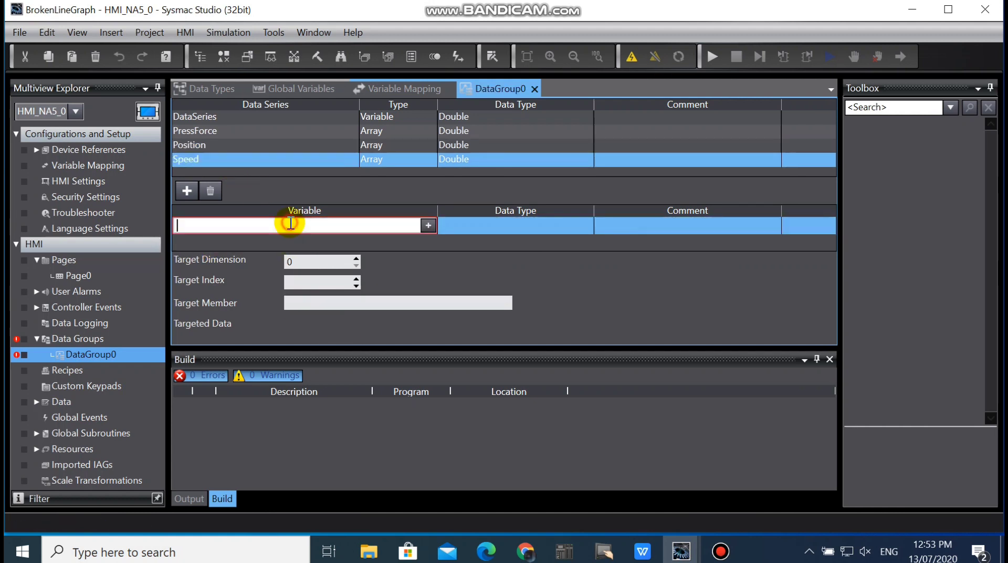
{"action": "type", "text": "da"}
{"action": "left_click", "coordinate": [205, 240]}
{"action": "left_click", "coordinate": [565, 239]}
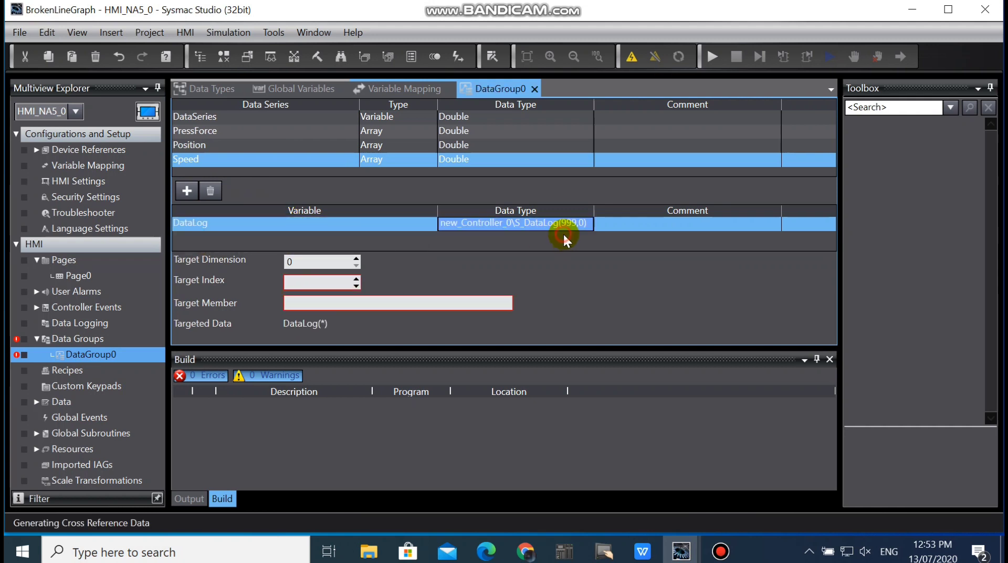
{"action": "left_click", "coordinate": [313, 280]}
{"action": "type", "text": "0"}
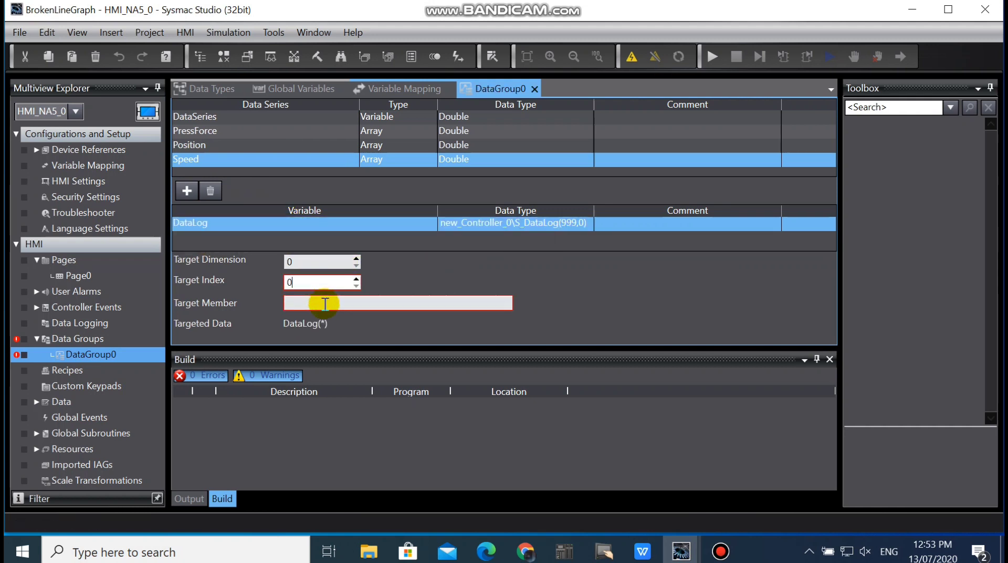
{"action": "left_click", "coordinate": [321, 304]}
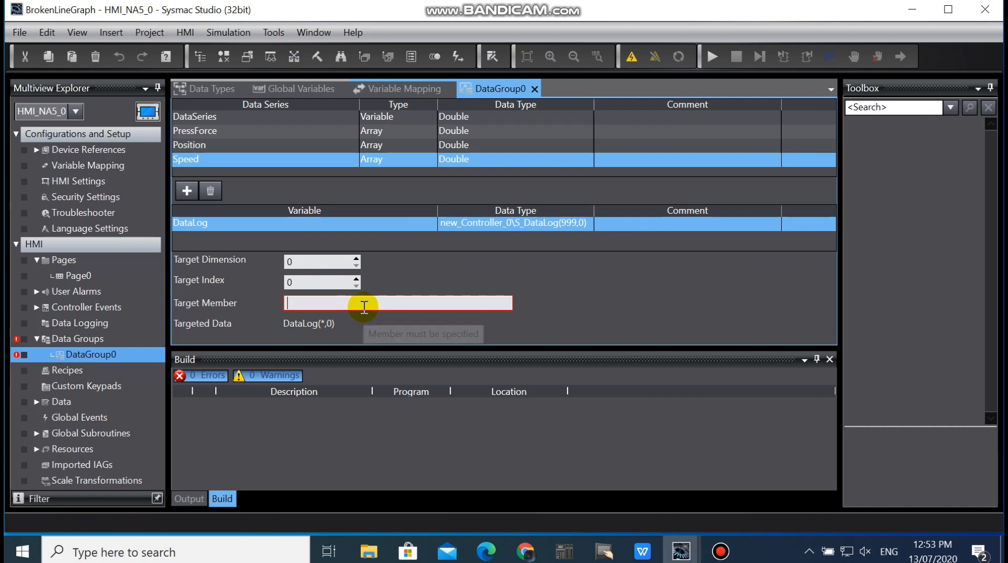
{"action": "type", "text": "Speed"}
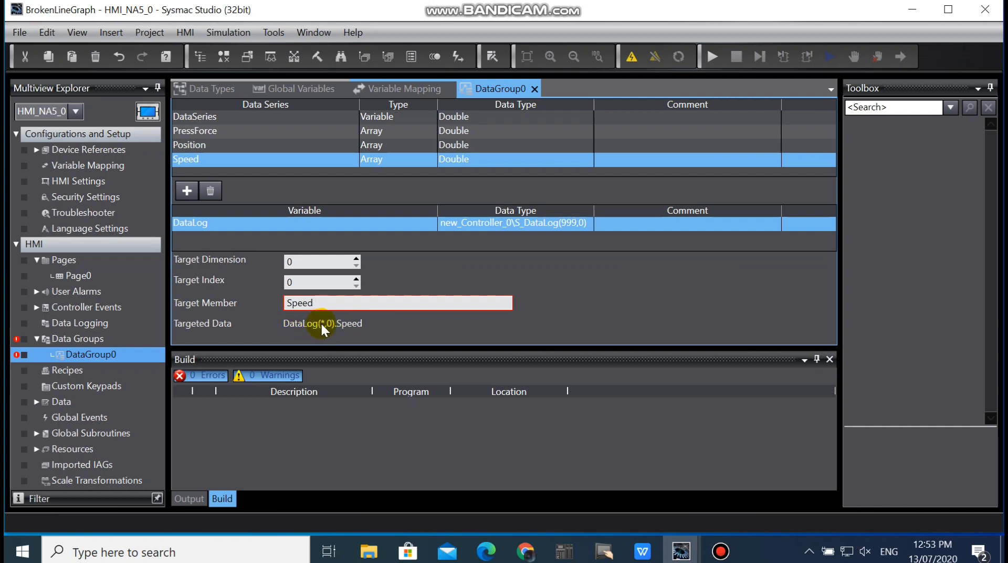
{"action": "left_click", "coordinate": [338, 285]}
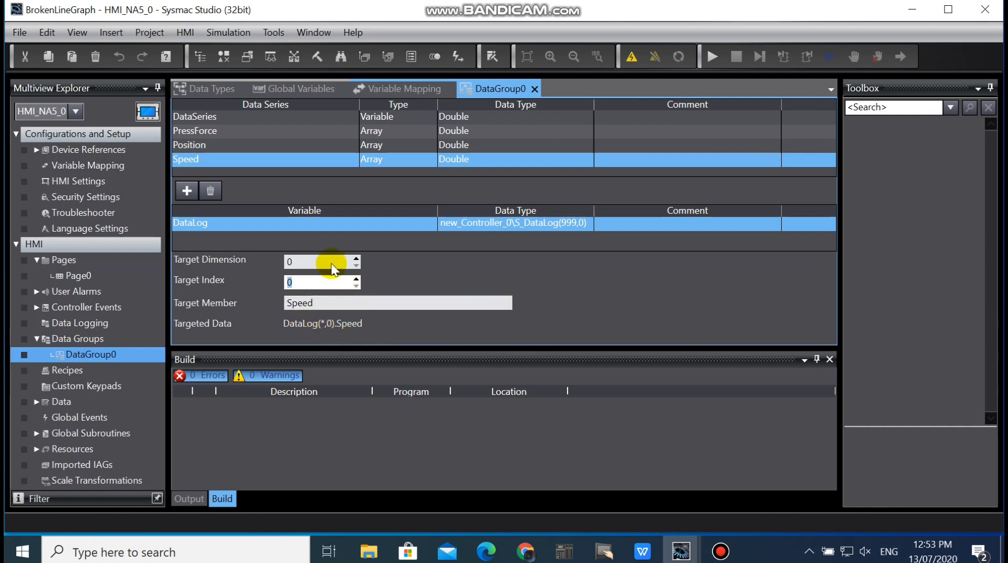
{"action": "left_click", "coordinate": [269, 119]}
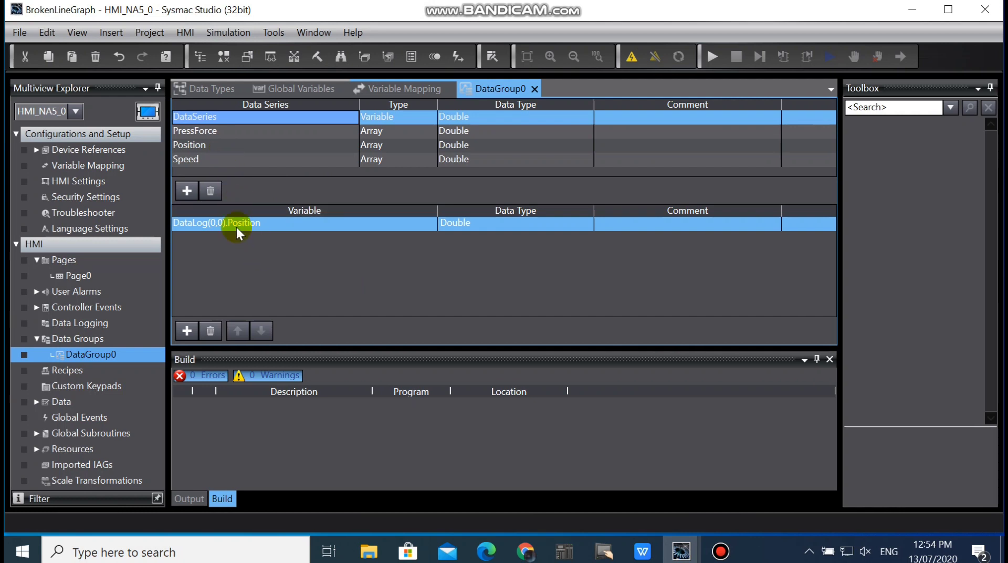
{"action": "left_click", "coordinate": [236, 136]}
{"action": "left_click", "coordinate": [235, 147]}
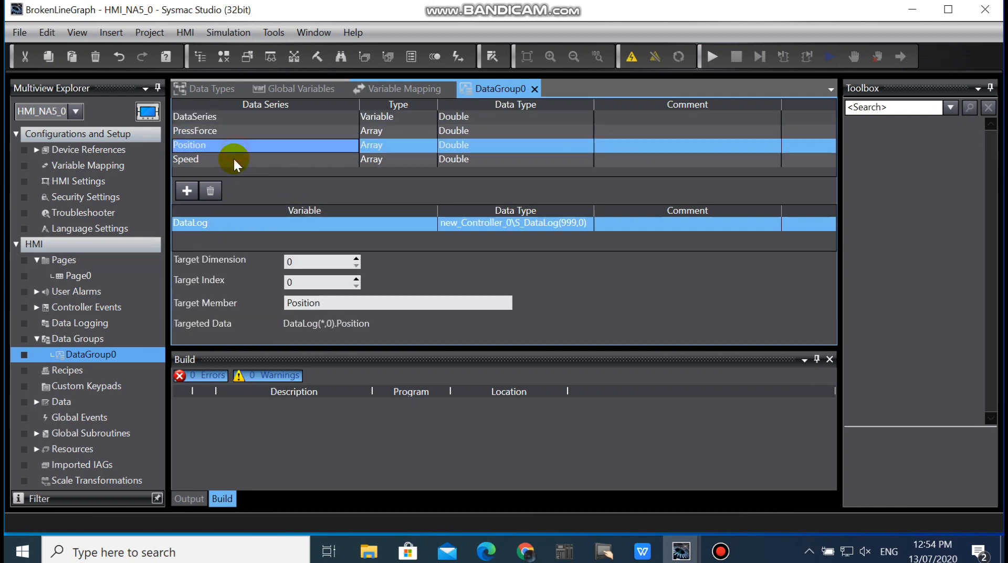
{"action": "left_click", "coordinate": [237, 160]}
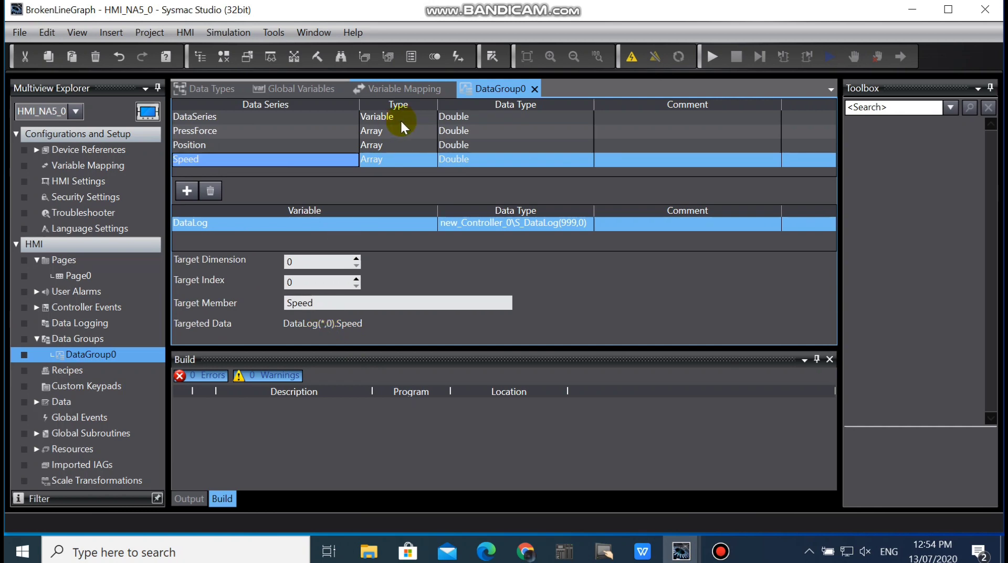
Step: Open Page0, place a Broken-line Graph in the page's upper-left corner and enlarge it to cover most of the page
{"action": "double_click", "coordinate": [98, 274]}
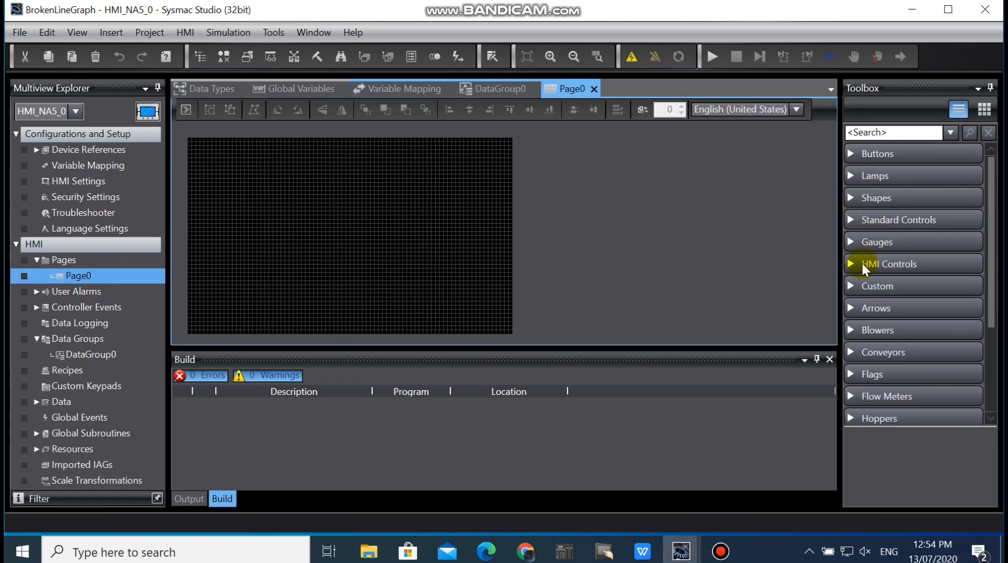
{"action": "left_click", "coordinate": [863, 263]}
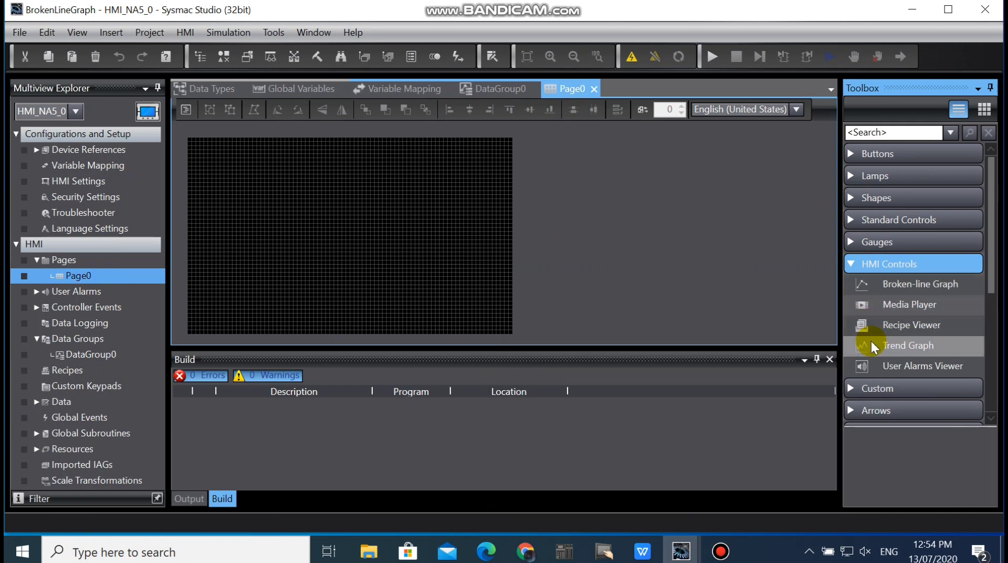
{"action": "left_click_drag", "start_coordinate": [872, 284], "coordinate": [191, 150]}
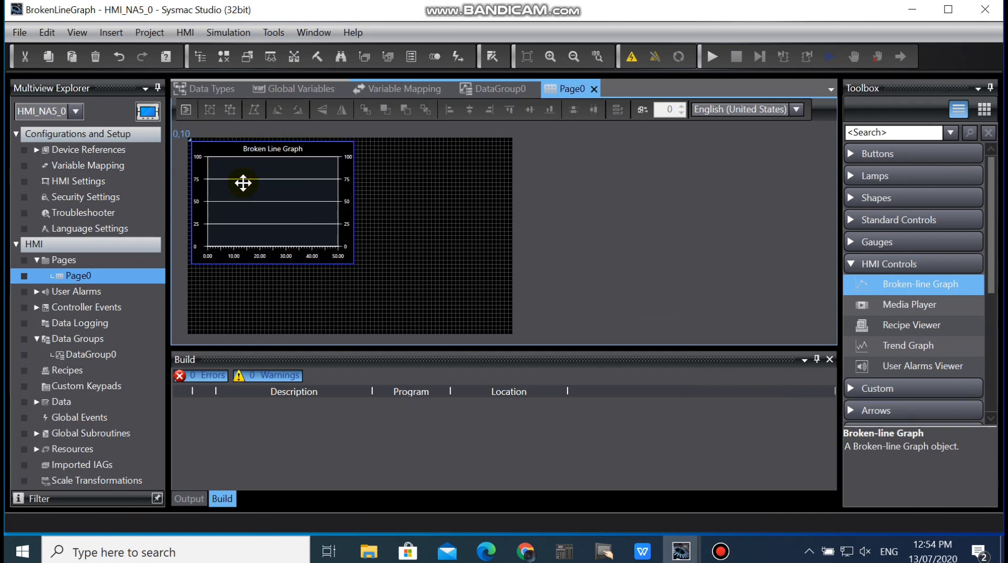
{"action": "left_click_drag", "start_coordinate": [354, 265], "coordinate": [471, 304]}
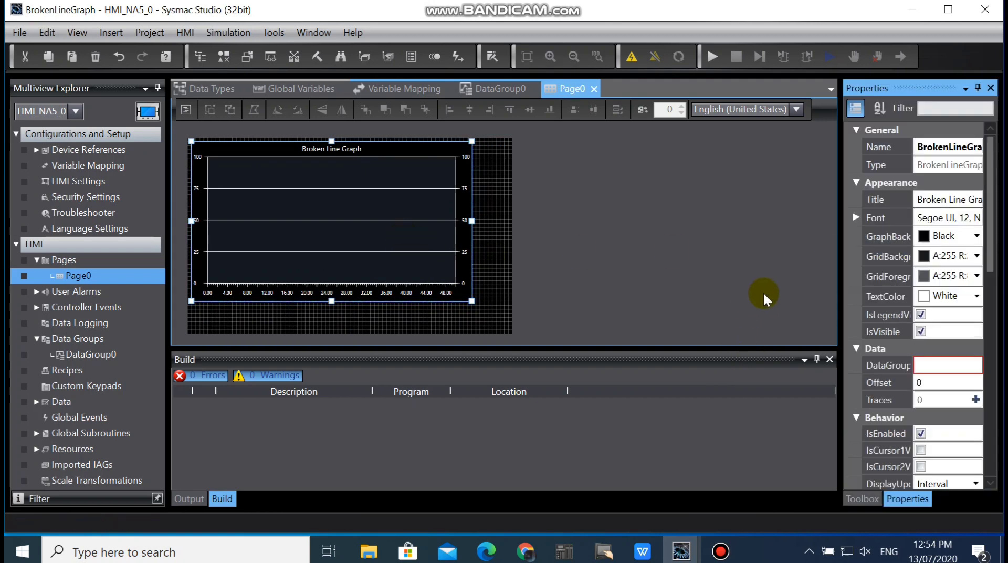
Step: Assign DataGroup0 as the broken-line graph's data group
{"action": "left_click_drag", "start_coordinate": [839, 272], "coordinate": [585, 275]}
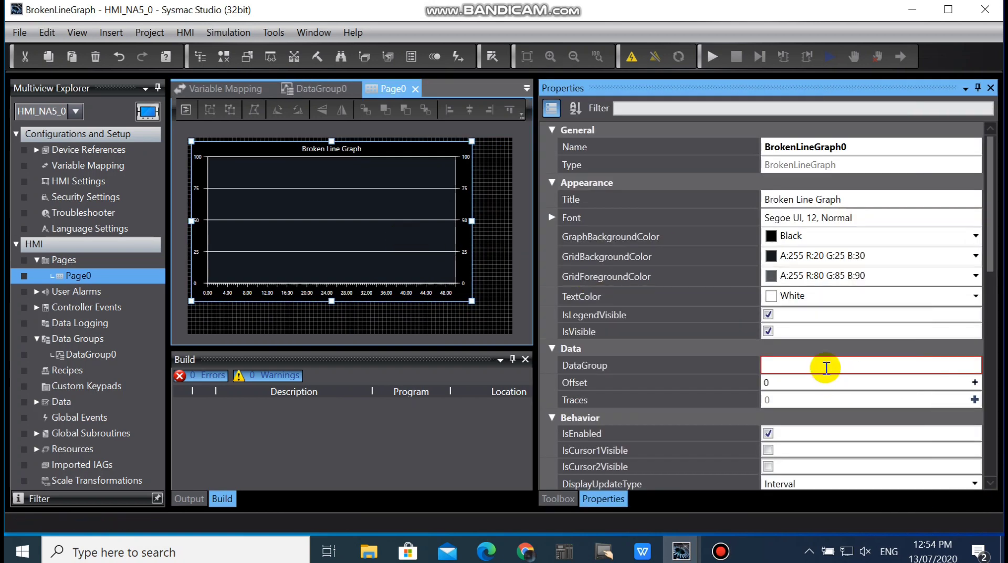
{"action": "left_click", "coordinate": [814, 367]}
{"action": "type", "text": "d"}
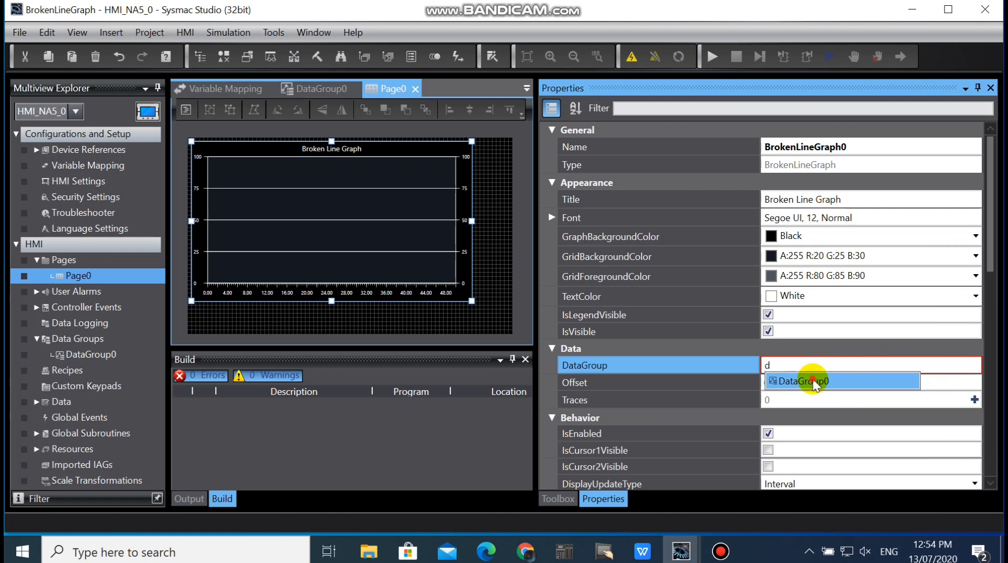
{"action": "left_click", "coordinate": [692, 383]}
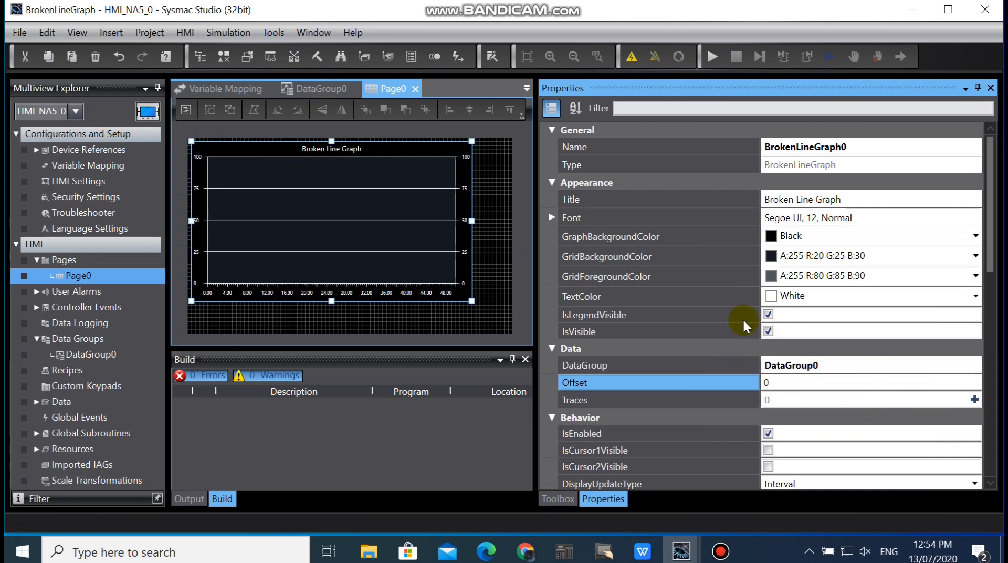
{"action": "left_click", "coordinate": [508, 241]}
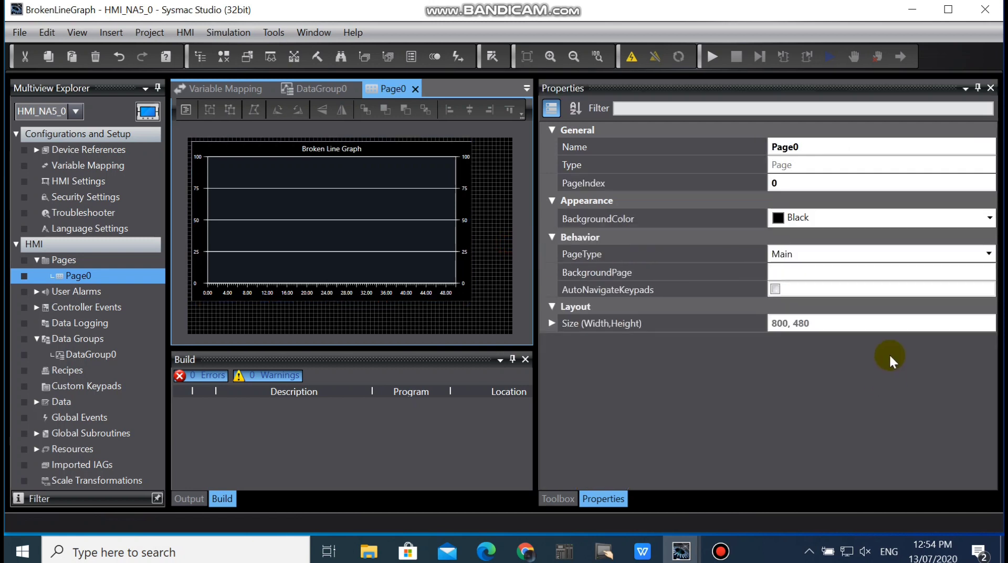
{"action": "left_click", "coordinate": [435, 233]}
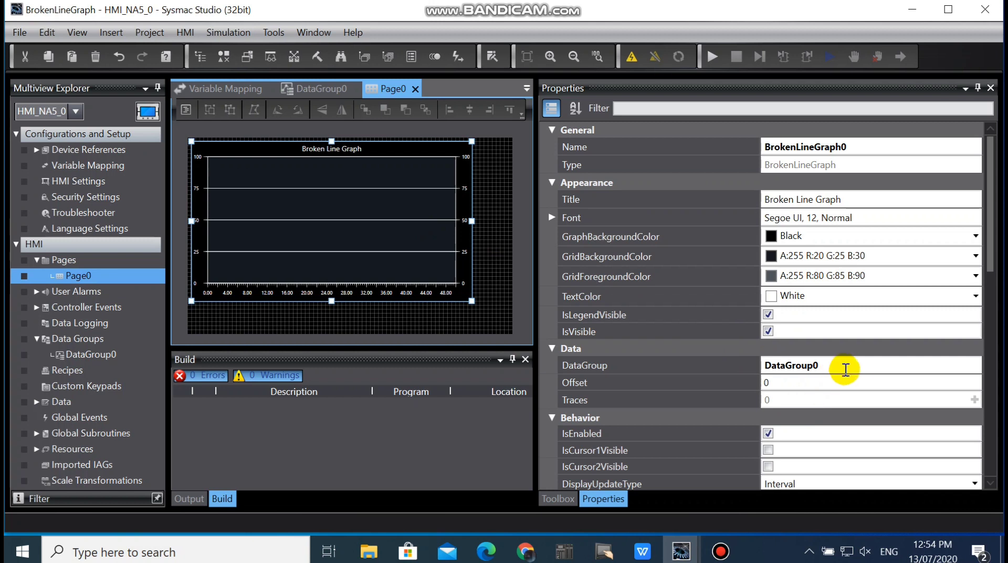
{"action": "left_click", "coordinate": [865, 365]}
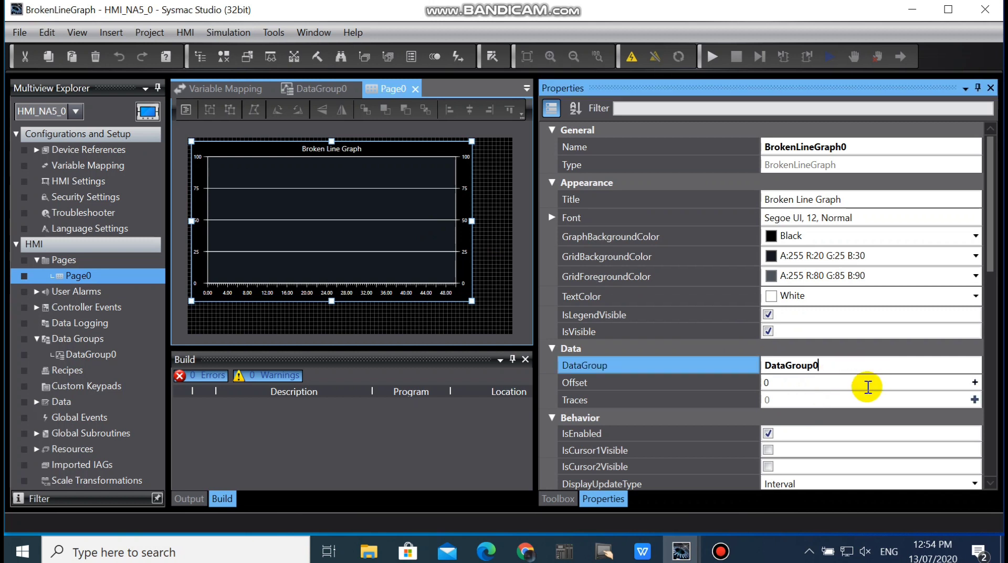
Step: Add a first trace to the broken-line graph
{"action": "left_click", "coordinate": [696, 400]}
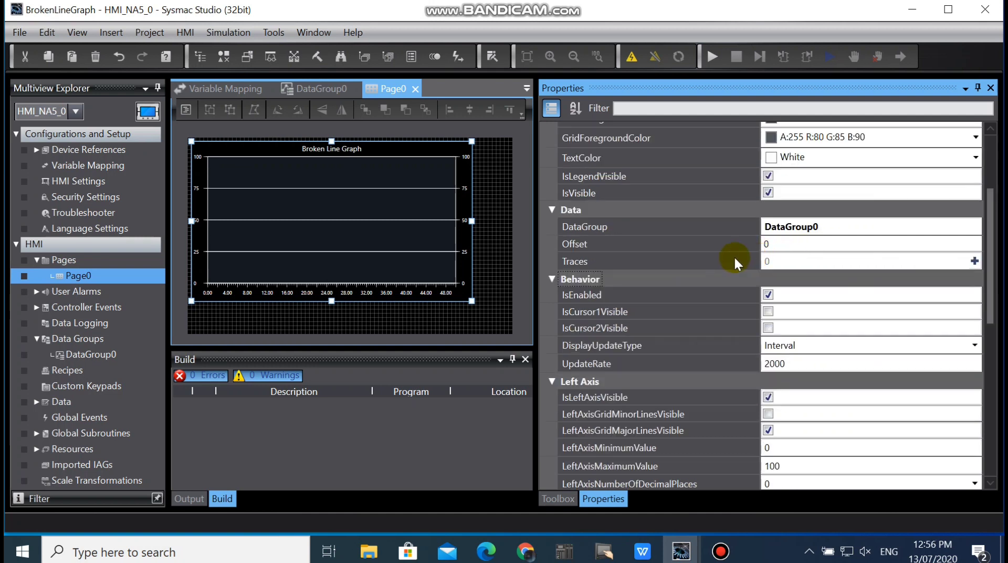
{"action": "left_click", "coordinate": [838, 227]}
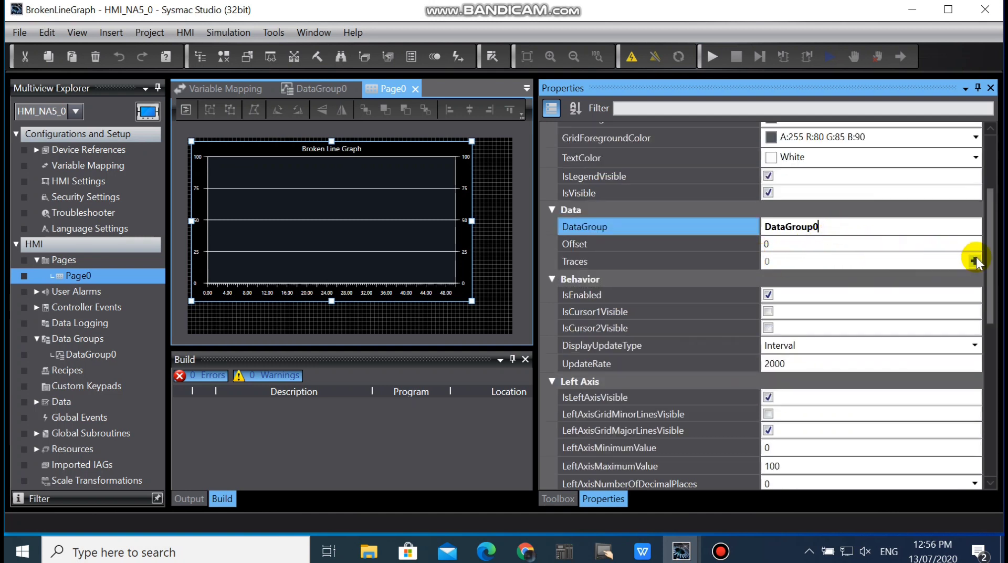
{"action": "left_click", "coordinate": [662, 261]}
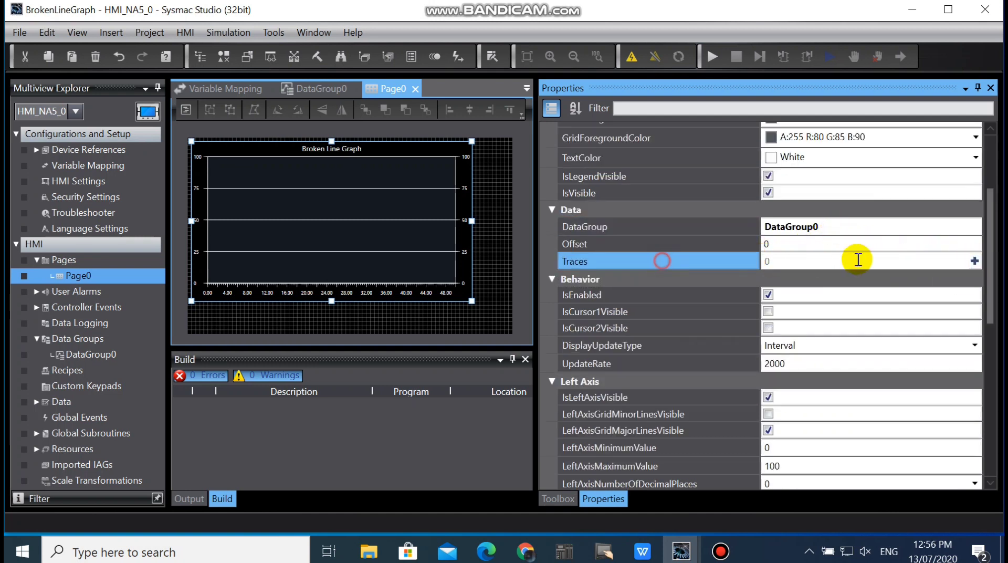
{"action": "left_click", "coordinate": [975, 261]}
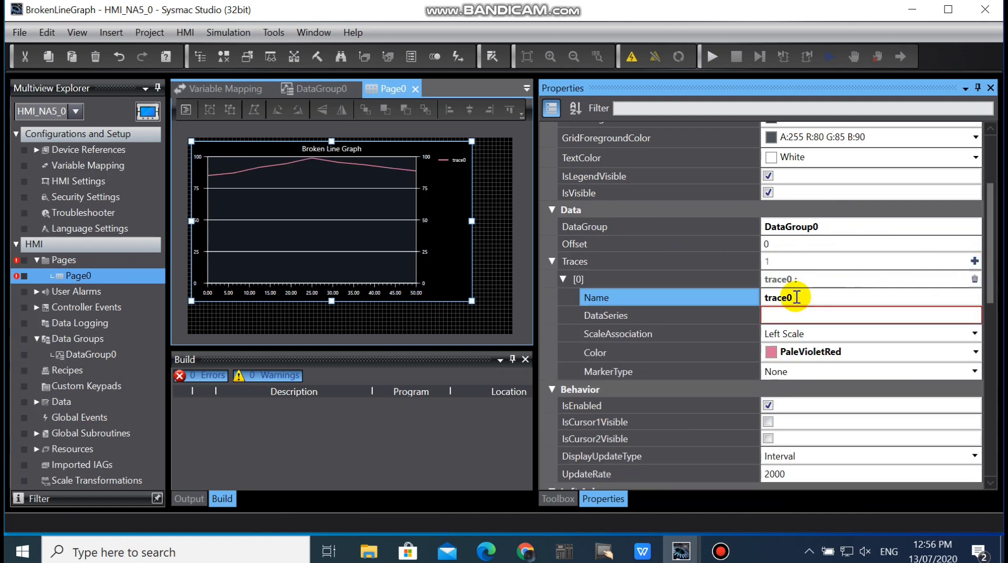
Step: Assign the PressForce data series to the graph's first trace and add a second trace
{"action": "left_click", "coordinate": [814, 314]}
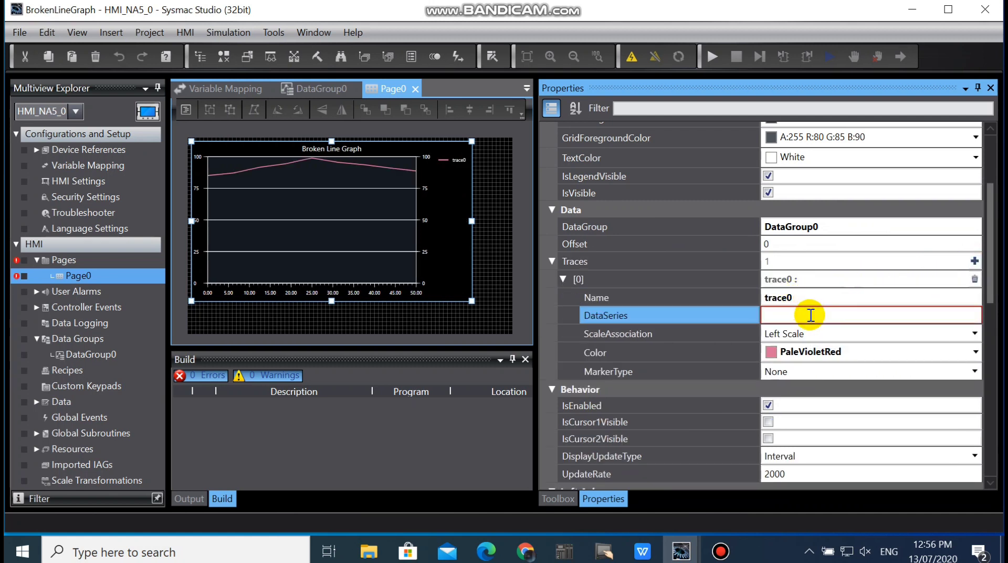
{"action": "type", "text": "p"}
{"action": "left_click", "coordinate": [816, 347]}
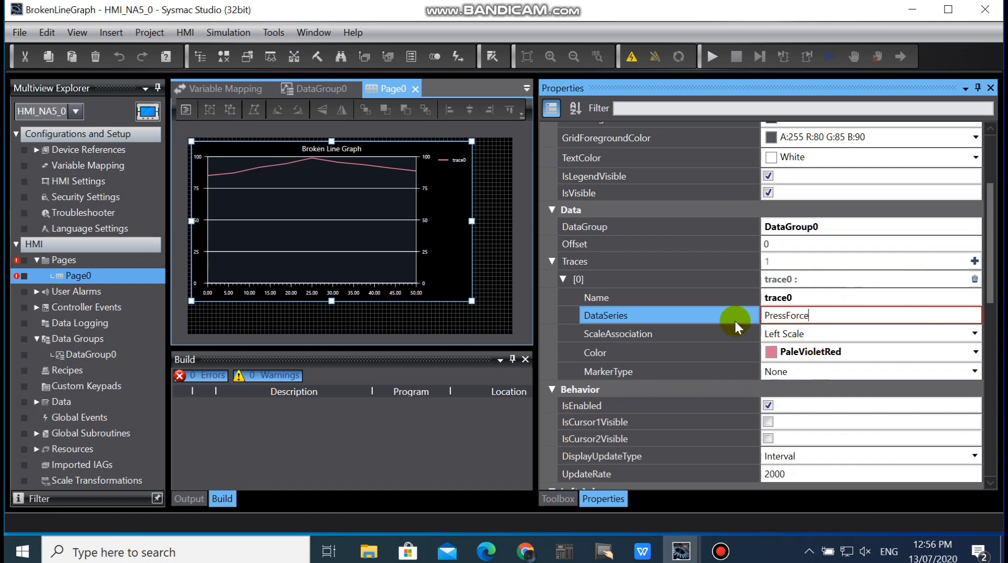
{"action": "left_click", "coordinate": [975, 261]}
{"action": "scroll", "coordinate": [951, 362], "scroll_direction": "down", "scroll_amount": 1}
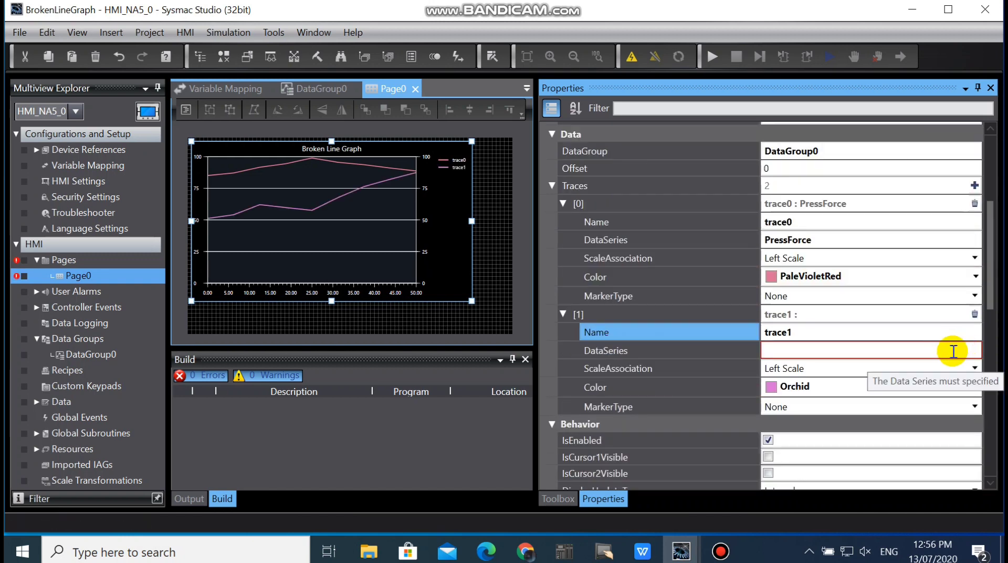
Step: Rename the graph's first trace as PressForce
{"action": "left_click", "coordinate": [813, 225]}
{"action": "double_click", "coordinate": [815, 224]}
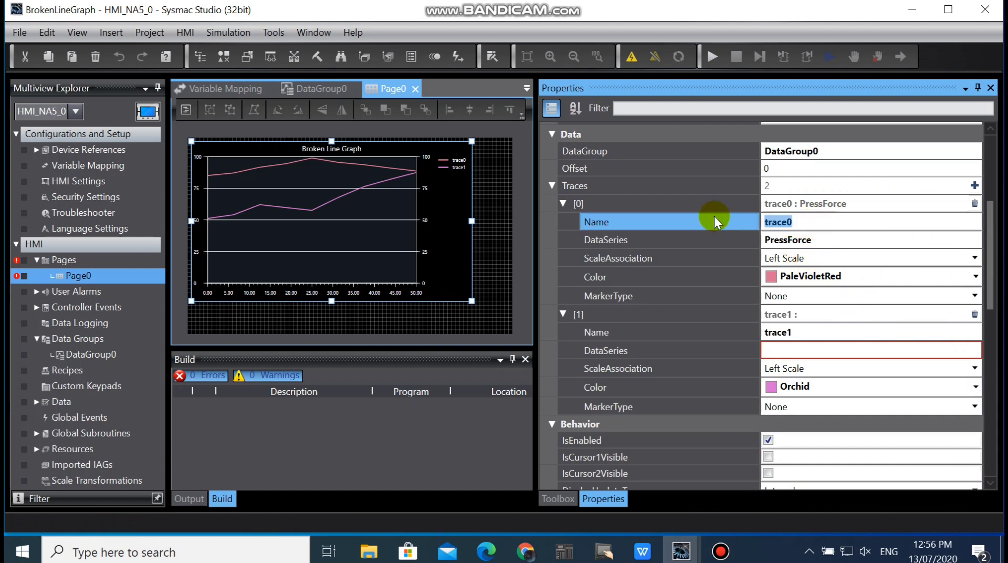
{"action": "type", "text": "PressForce"}
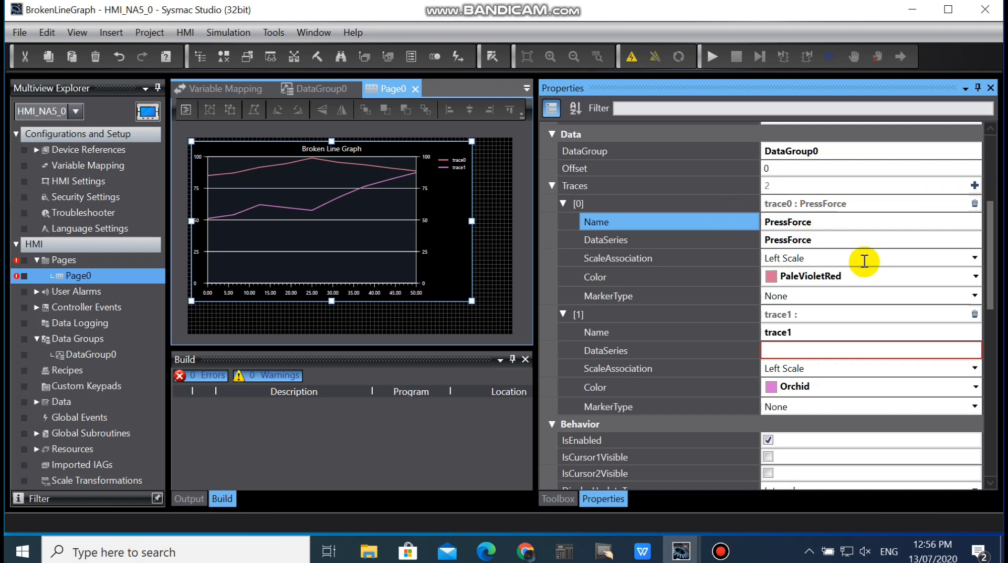
{"action": "left_click", "coordinate": [842, 240]}
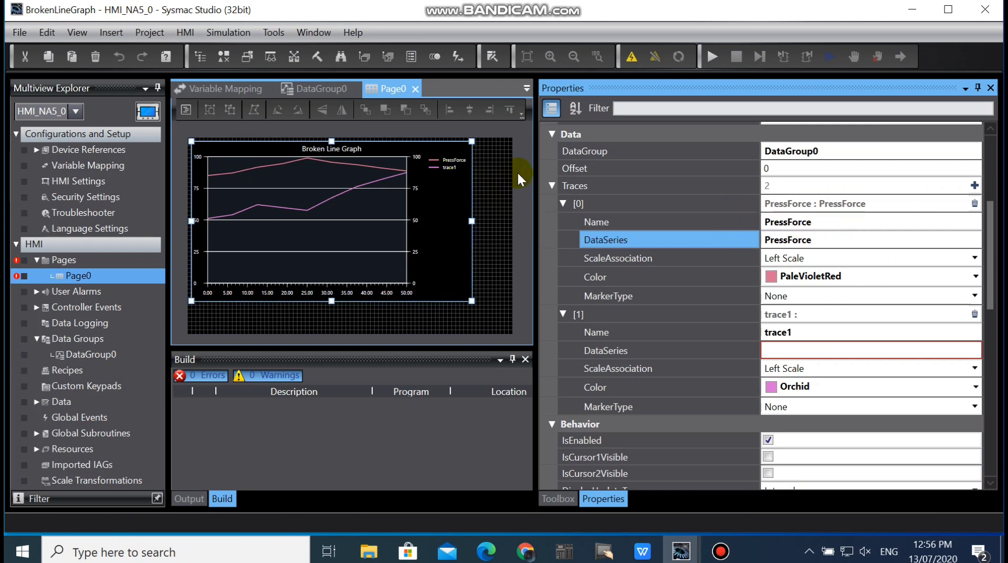
Step: Widen the broken-line graph by extending its right edge almost to the right edge of Page0
{"action": "left_click", "coordinate": [498, 165]}
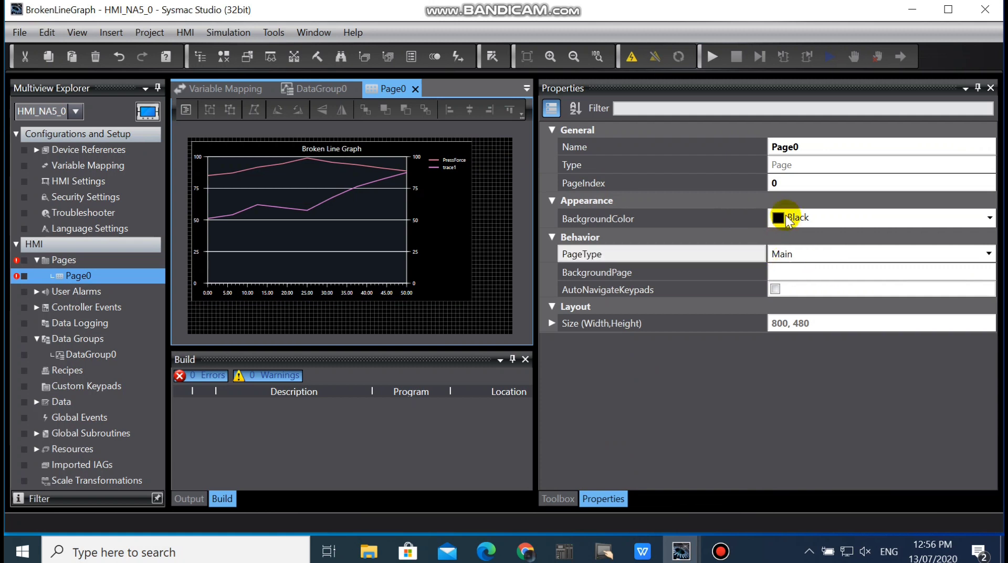
{"action": "left_click", "coordinate": [451, 206]}
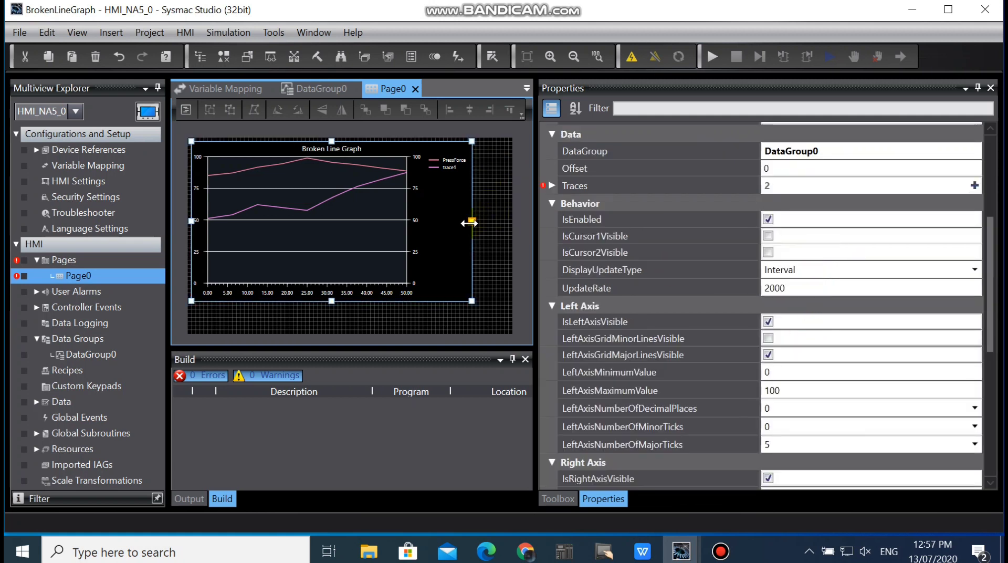
{"action": "left_click_drag", "start_coordinate": [472, 221], "coordinate": [505, 225]}
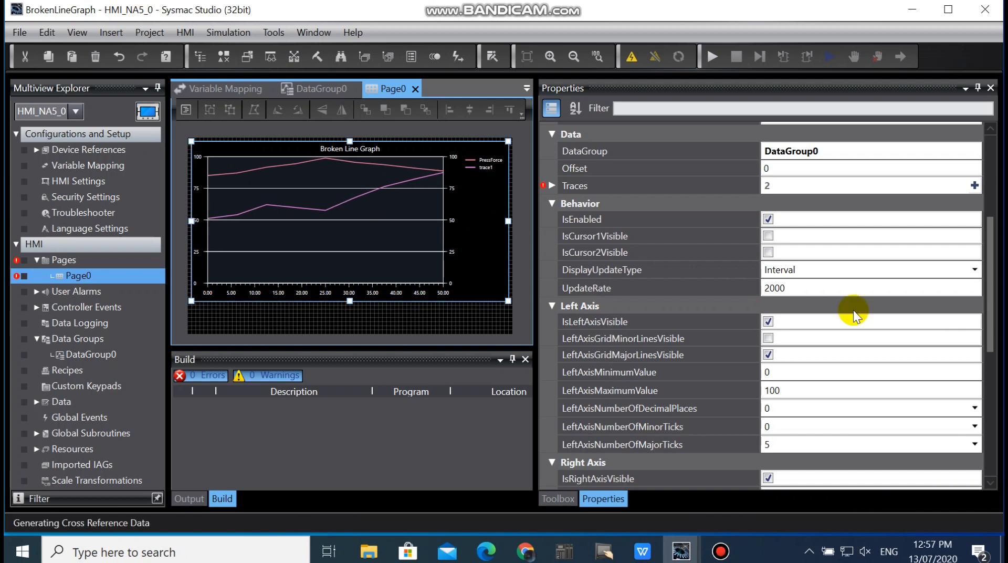